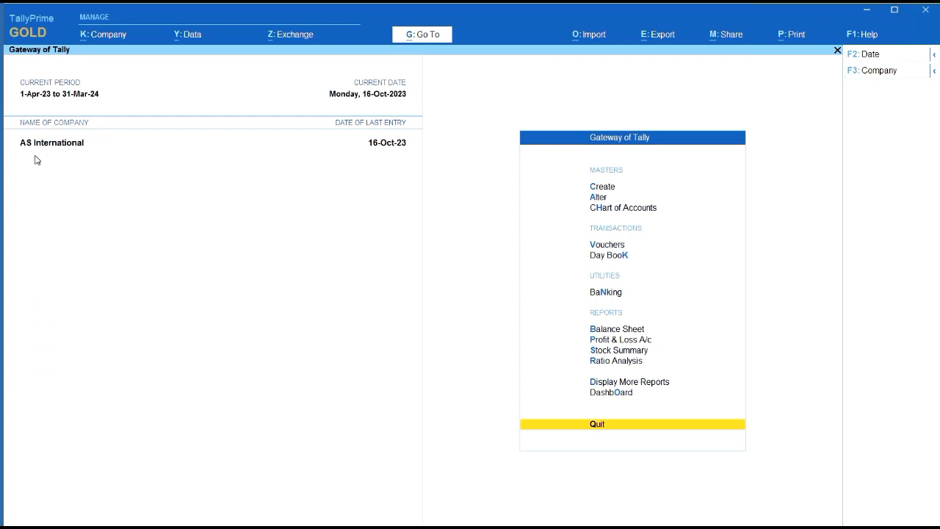
{"action": "left_click", "coordinate": [581, 37]}
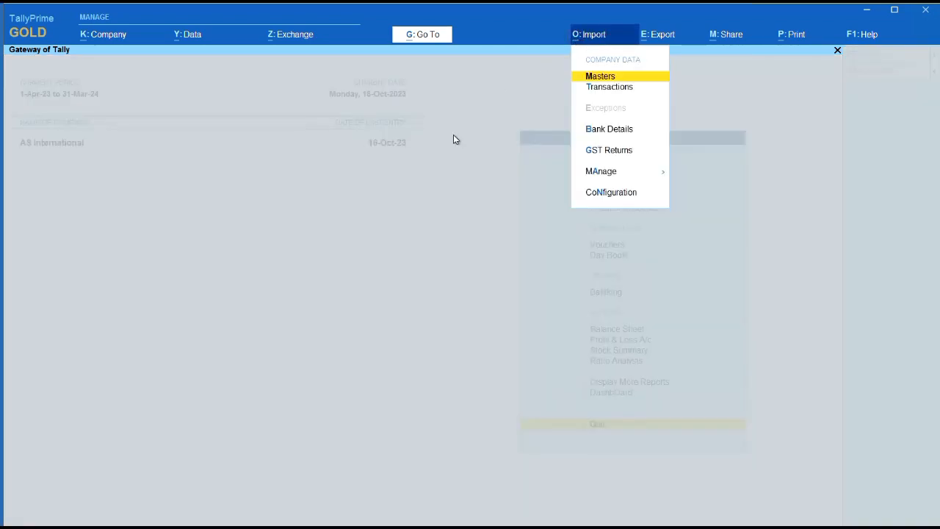
{"action": "key", "text": "Down"}
{"action": "key", "text": "Down"}
{"action": "key", "text": "Down"}
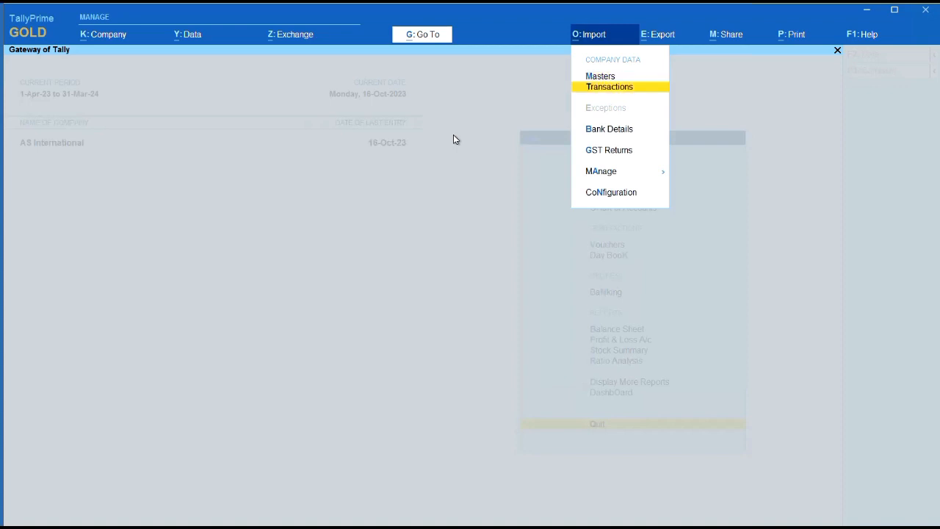
{"action": "key", "text": "Down"}
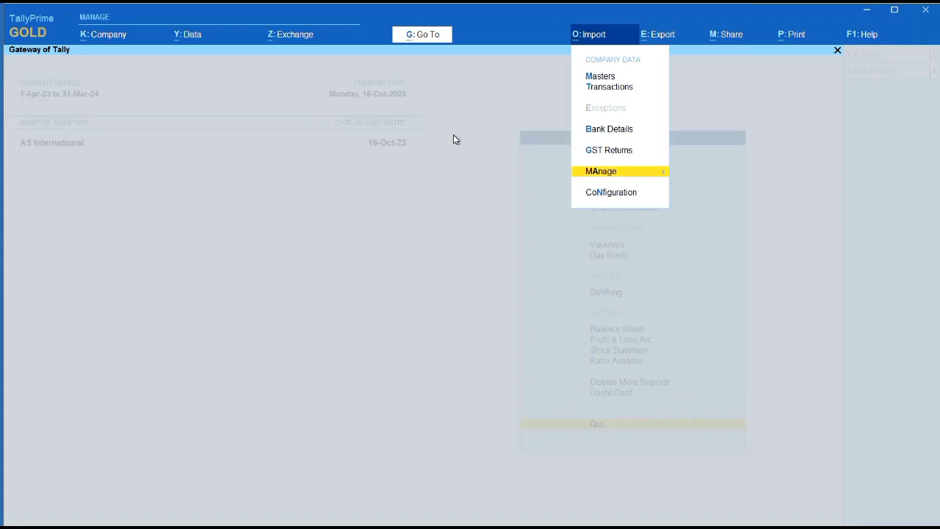
{"action": "key", "text": "Return"}
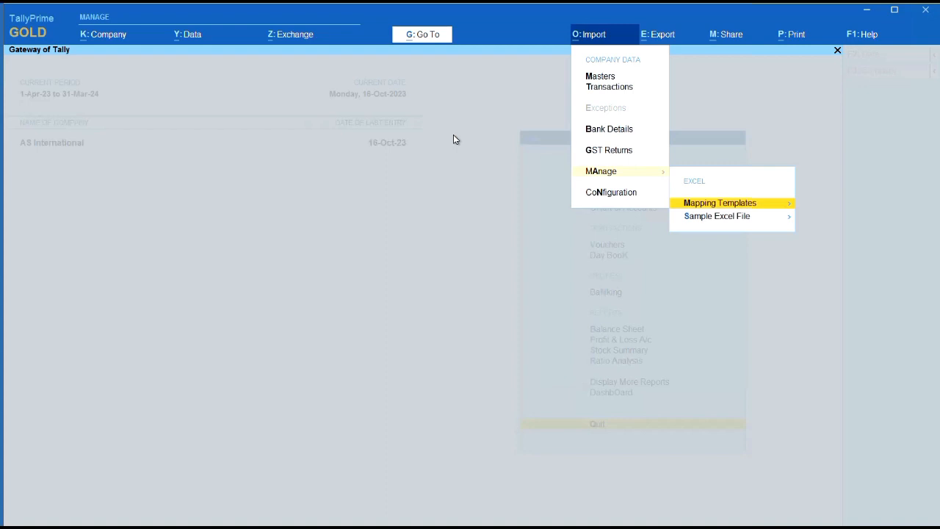
{"action": "key", "text": "Return"}
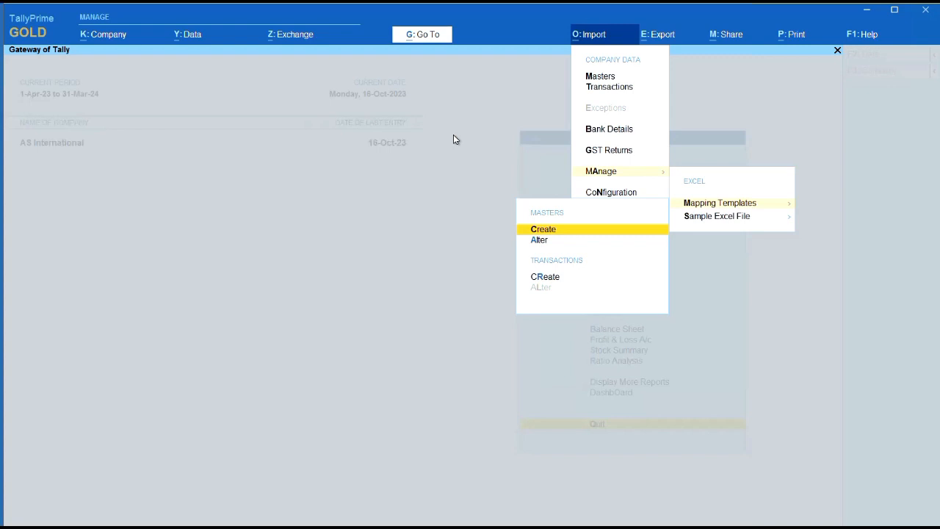
{"action": "key", "text": "Down"}
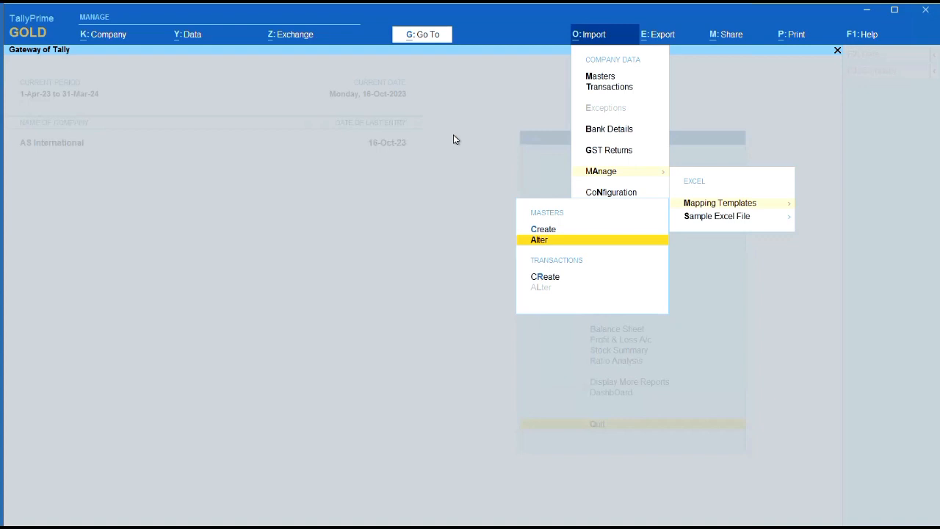
{"action": "left_click", "coordinate": [527, 242]}
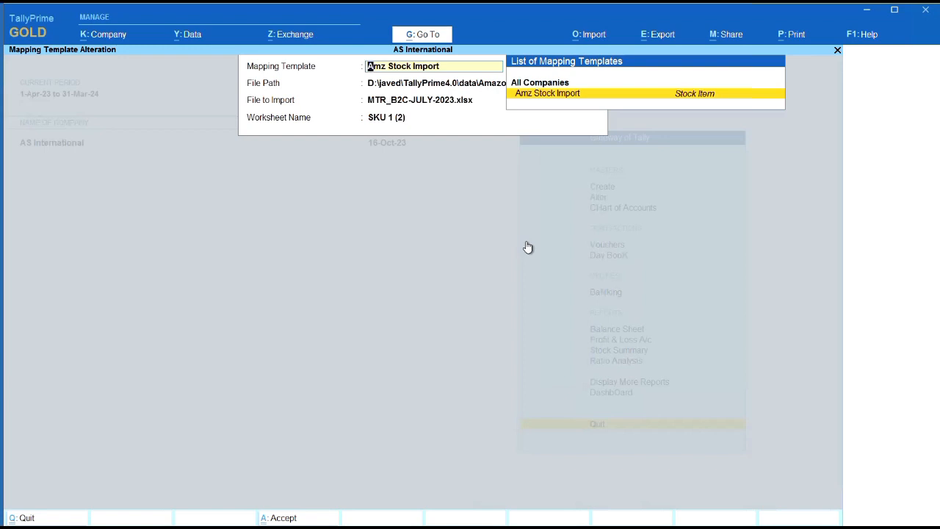
{"action": "key", "text": "Return"}
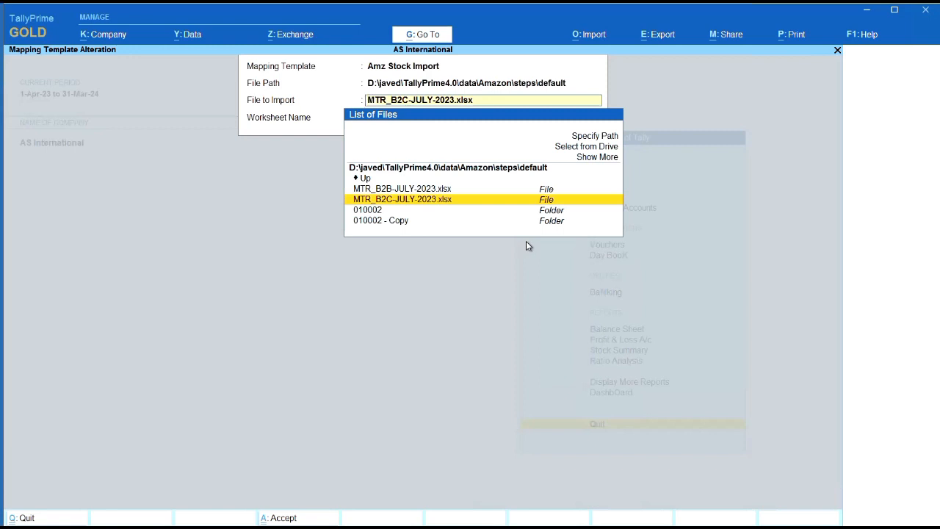
{"action": "key", "text": "Return"}
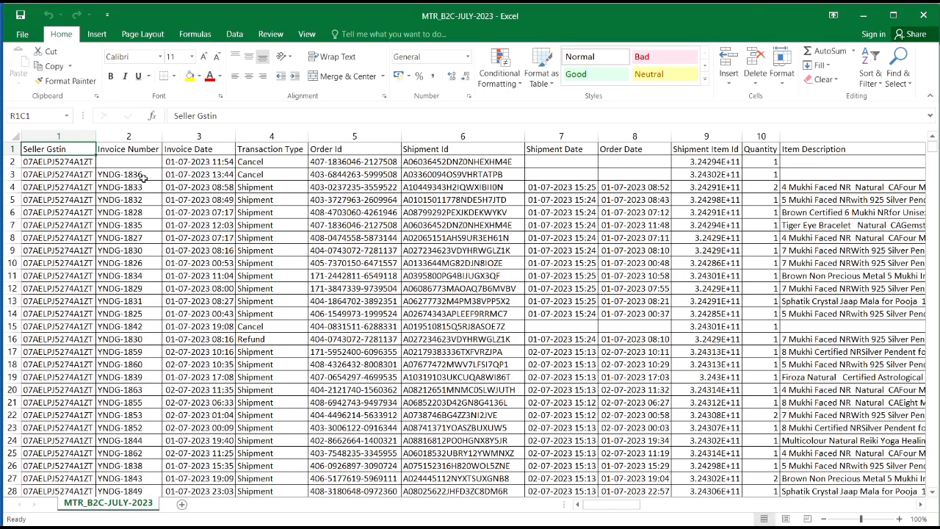
- Add three blank worksheets to the MTR_B2C-JULY-2023 workbook in Excel and switch back to TallyPrime
{"action": "left_click", "coordinate": [182, 506]}
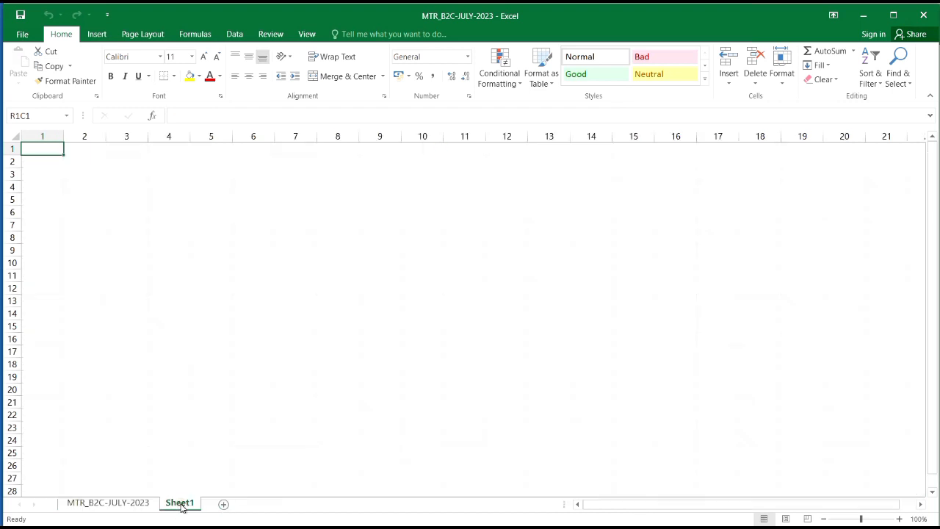
{"action": "left_click", "coordinate": [223, 504]}
{"action": "left_click", "coordinate": [266, 505]}
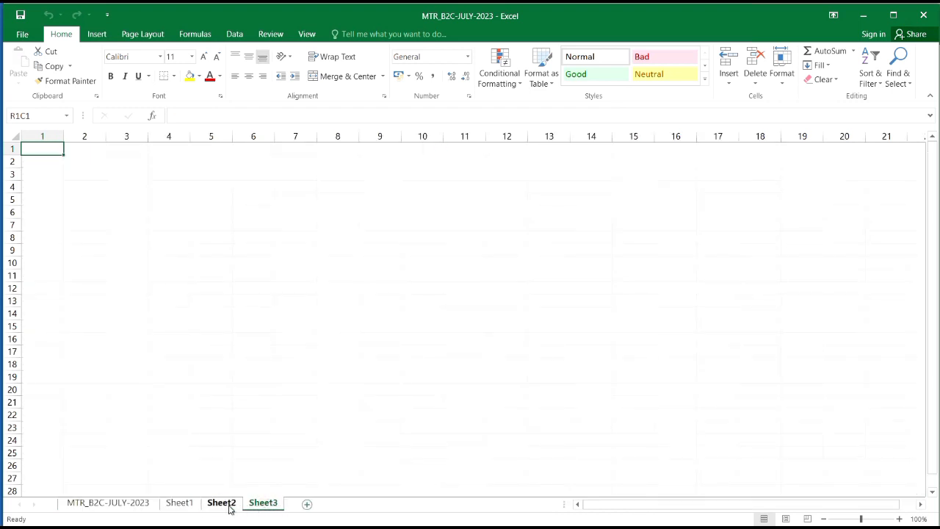
{"action": "left_click", "coordinate": [218, 427]}
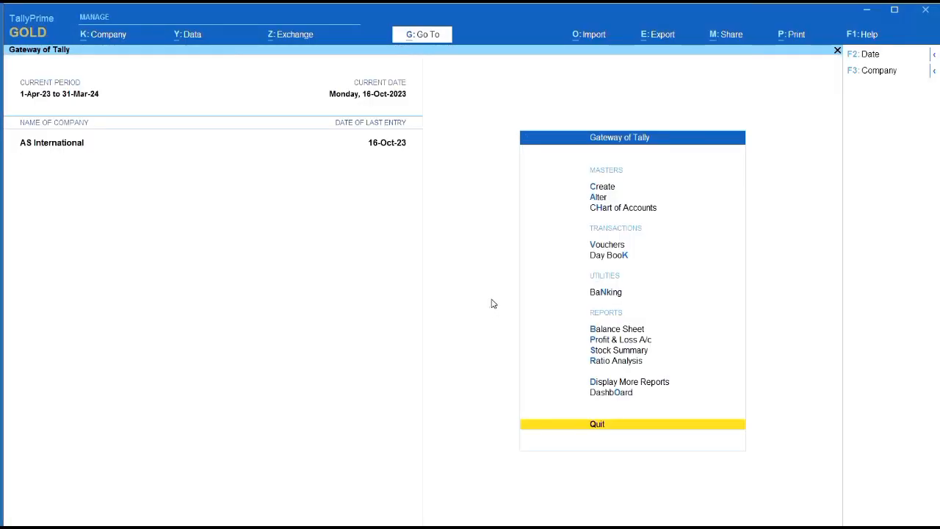
- Open the Excel import mapping templates for masters for alteration
{"action": "left_click", "coordinate": [591, 38]}
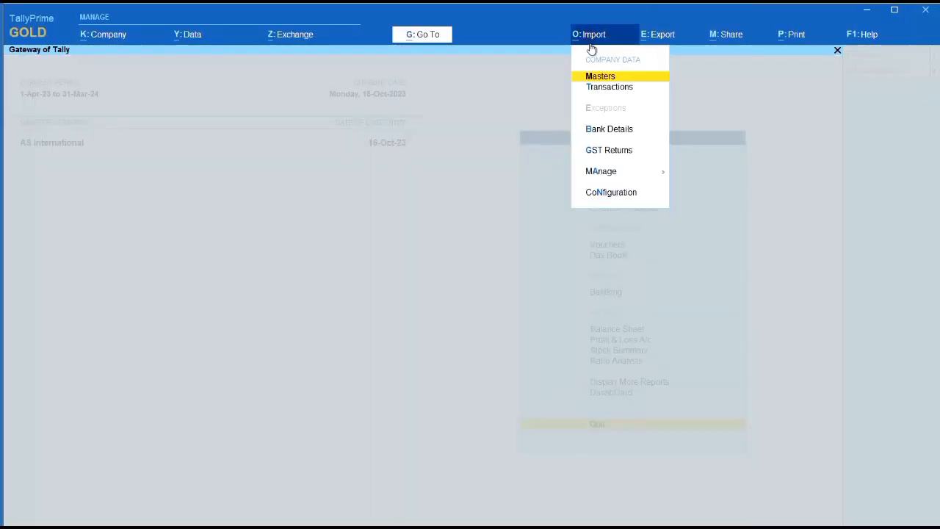
{"action": "key", "text": "Down"}
{"action": "key", "text": "Down"}
{"action": "key", "text": "Down"}
{"action": "key", "text": "Down"}
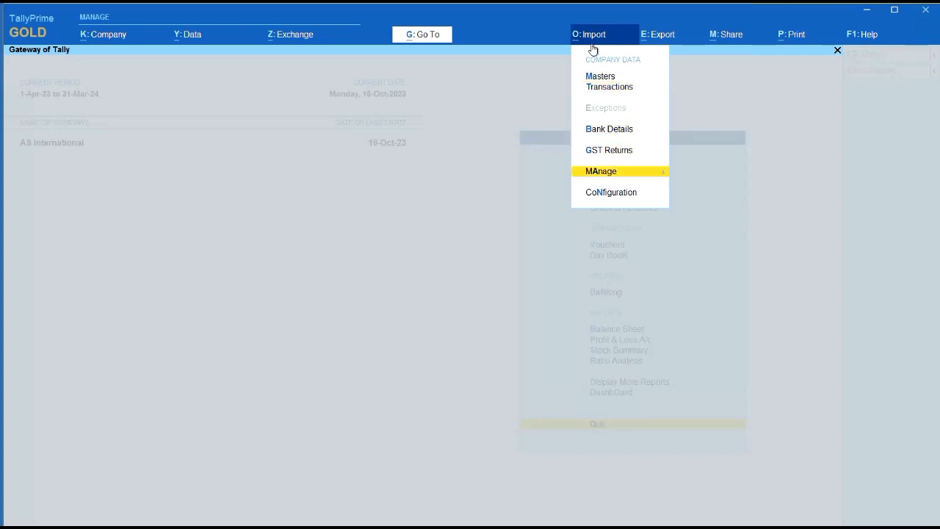
{"action": "key", "text": "Return"}
{"action": "key", "text": "Return"}
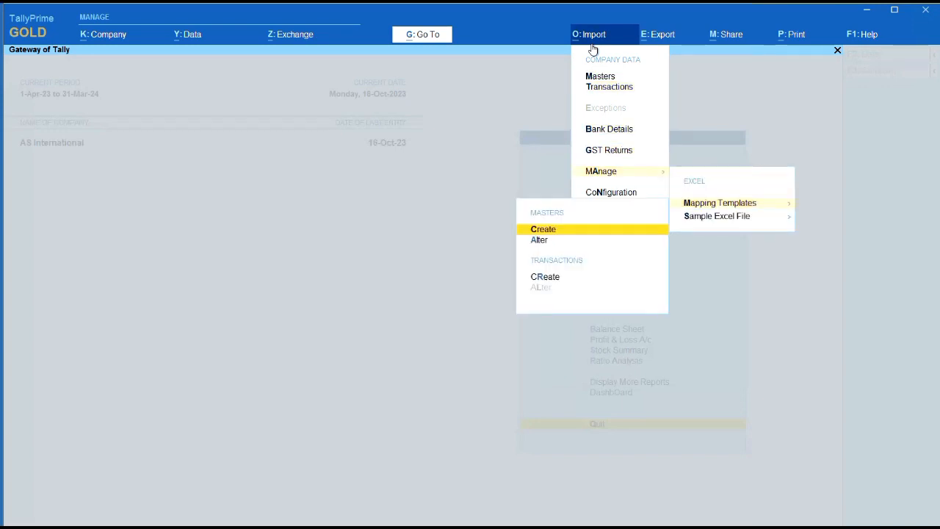
{"action": "key", "text": "Down"}
{"action": "key", "text": "Return"}
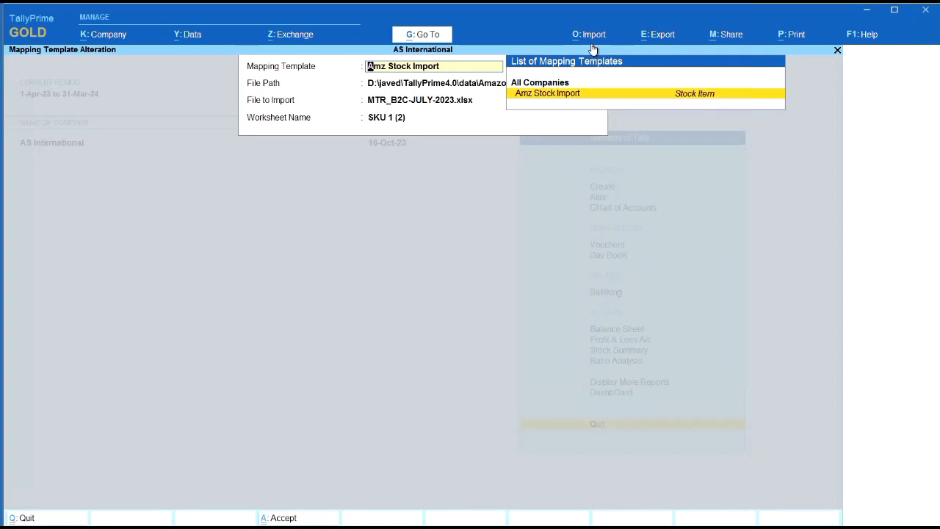
- Load the Amz Stock Import template with the file MTR_B2C-JULY-2023.xlsx and its worksheet MTR_B2C-JULY-2023
{"action": "key", "text": "Return"}
{"action": "key", "text": "Return"}
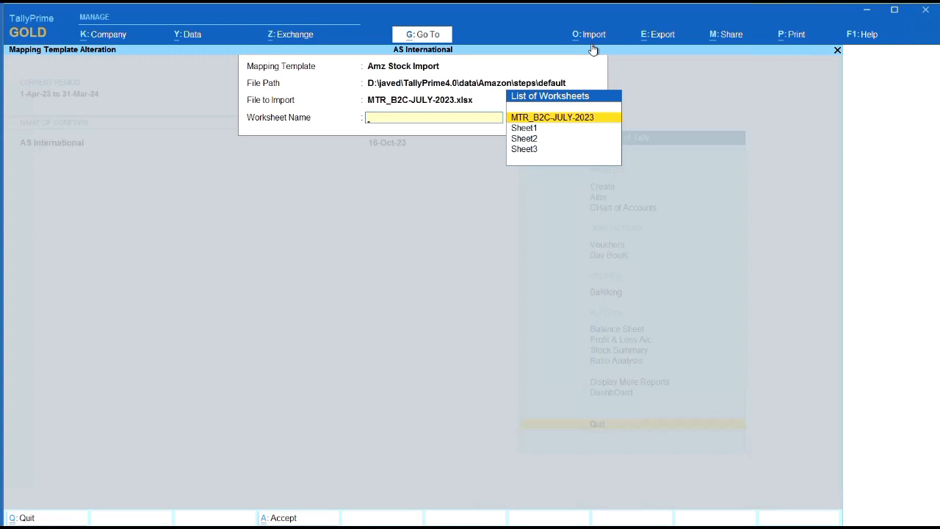
{"action": "key", "text": "Return"}
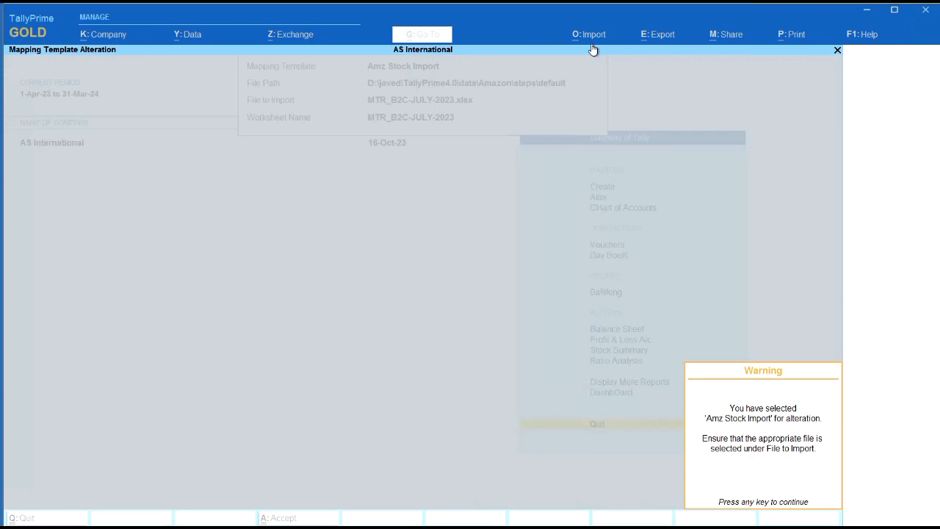
{"action": "key", "text": "Return"}
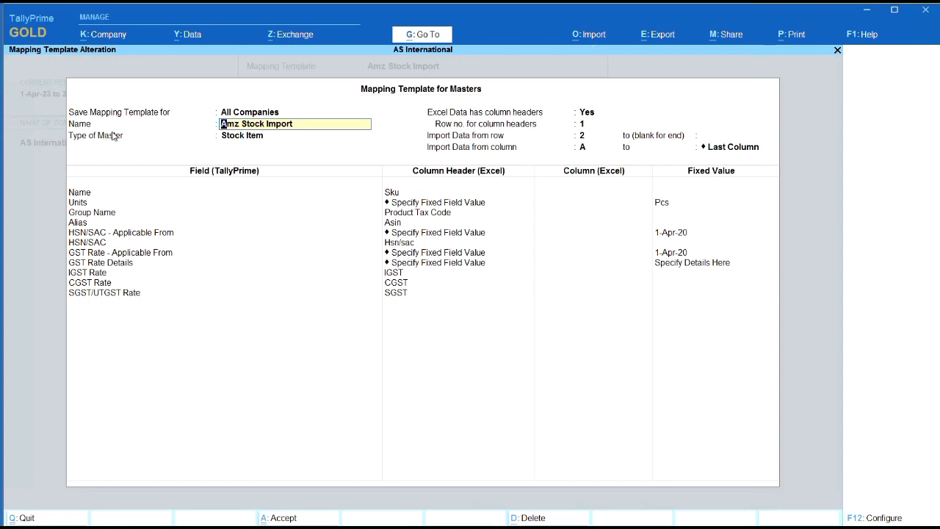
- Choose Stock Item from the inventory masters as the template's type of master
{"action": "left_click", "coordinate": [249, 135]}
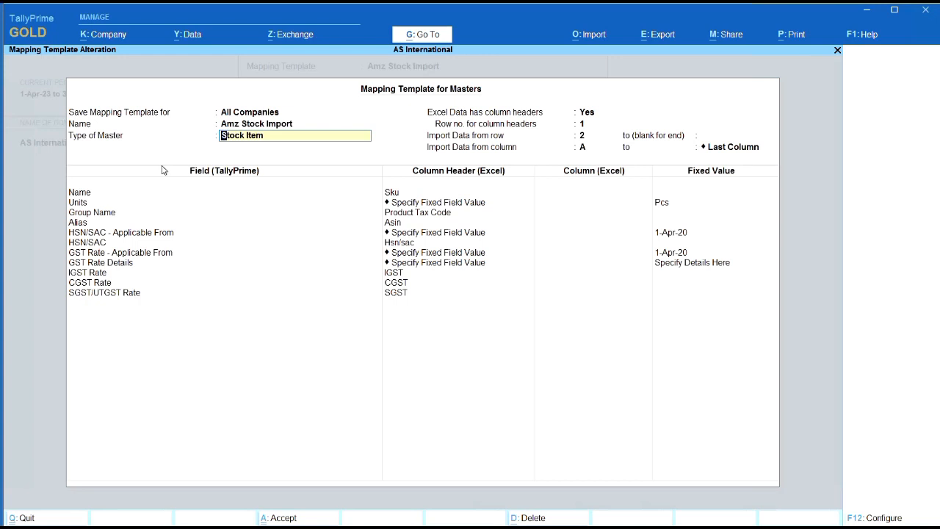
{"action": "key", "text": "BackSpace"}
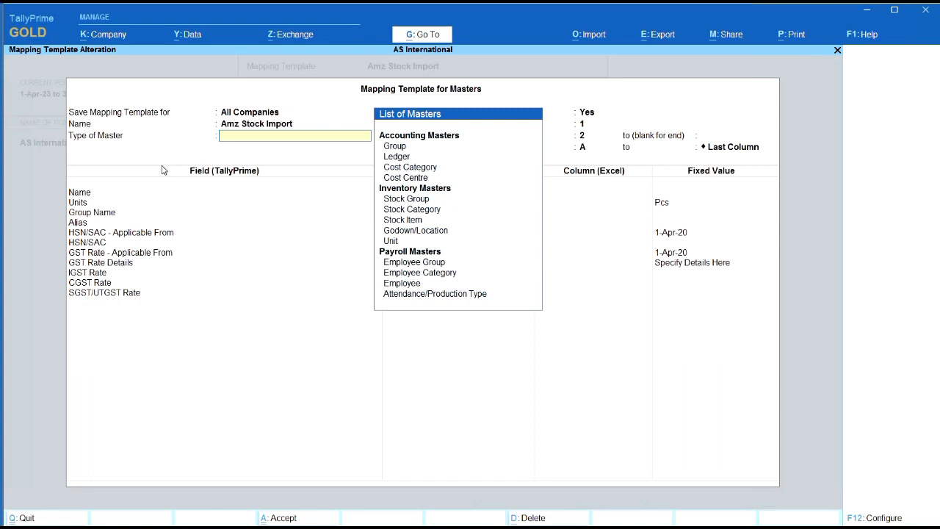
{"action": "key", "text": "Down"}
{"action": "key", "text": "Down"}
{"action": "key", "text": "Down"}
{"action": "key", "text": "Down"}
{"action": "key", "text": "Down"}
{"action": "key", "text": "Down"}
{"action": "key", "text": "Down"}
{"action": "key", "text": "Down"}
{"action": "key", "text": "Down"}
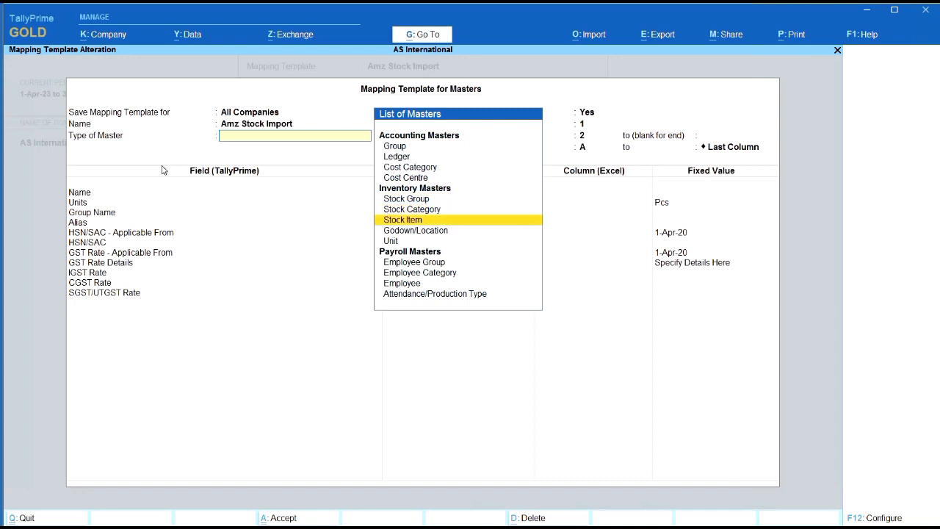
{"action": "key", "text": "Return"}
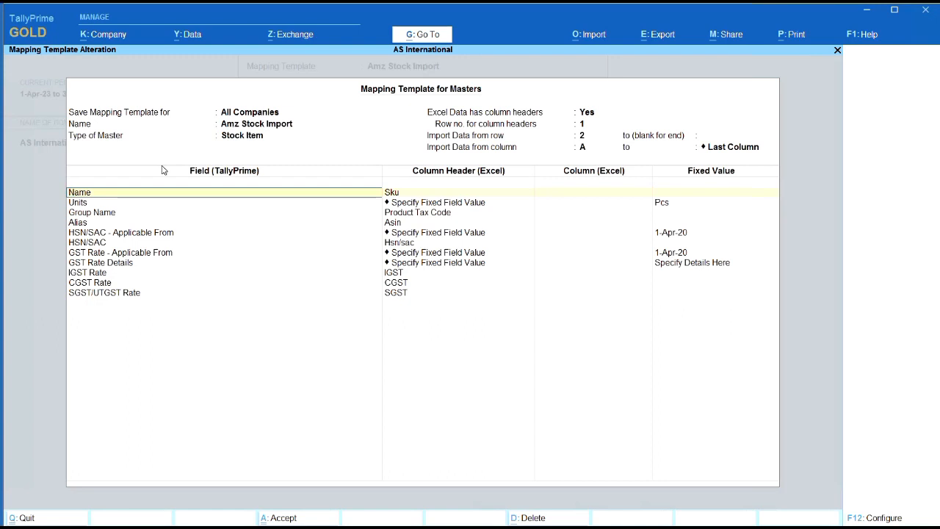
- Review the template's column header settings and the row and column range for the imported data
{"action": "key", "text": "BackSpace"}
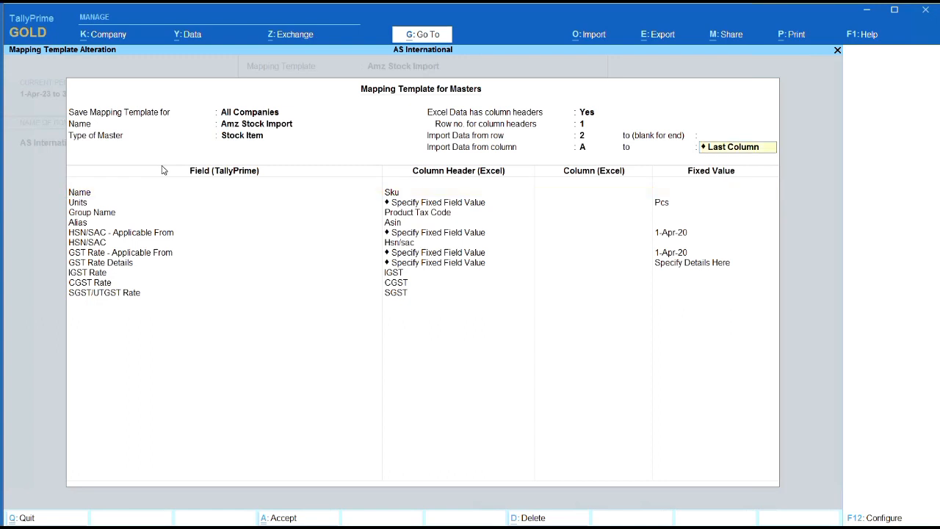
{"action": "key", "text": "BackSpace"}
{"action": "key", "text": "BackSpace"}
{"action": "key", "text": "BackSpace"}
{"action": "key", "text": "BackSpace"}
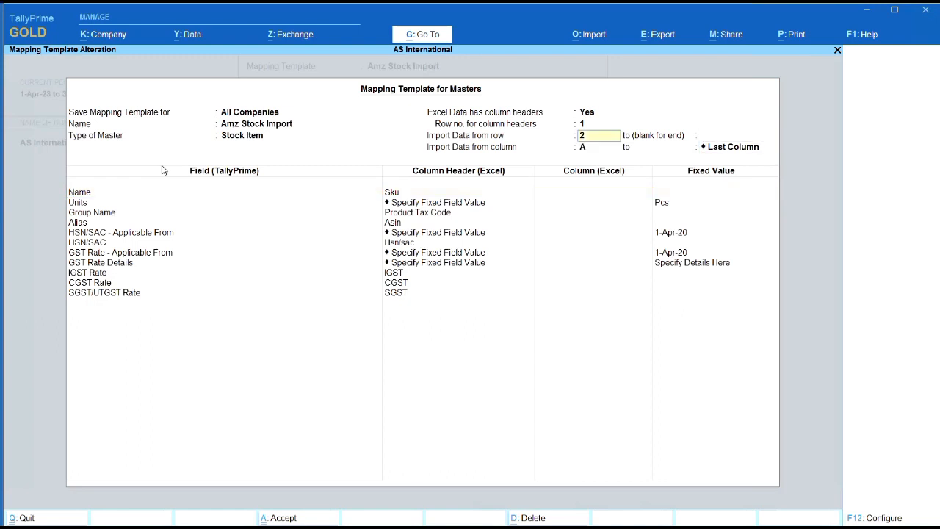
{"action": "key", "text": "BackSpace"}
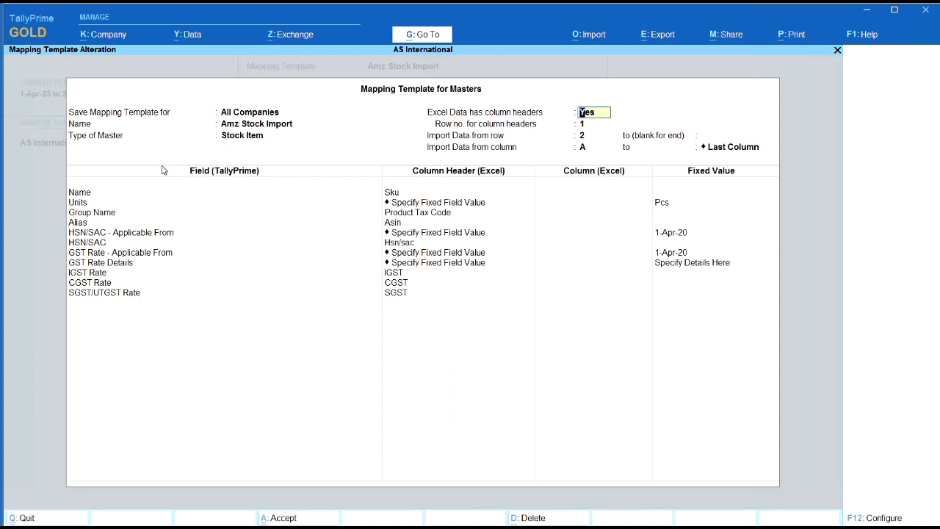
{"action": "key", "text": "Return"}
{"action": "key", "text": "Return"}
{"action": "key", "text": "Return"}
{"action": "key", "text": "Return"}
{"action": "key", "text": "Return"}
{"action": "key", "text": "Return"}
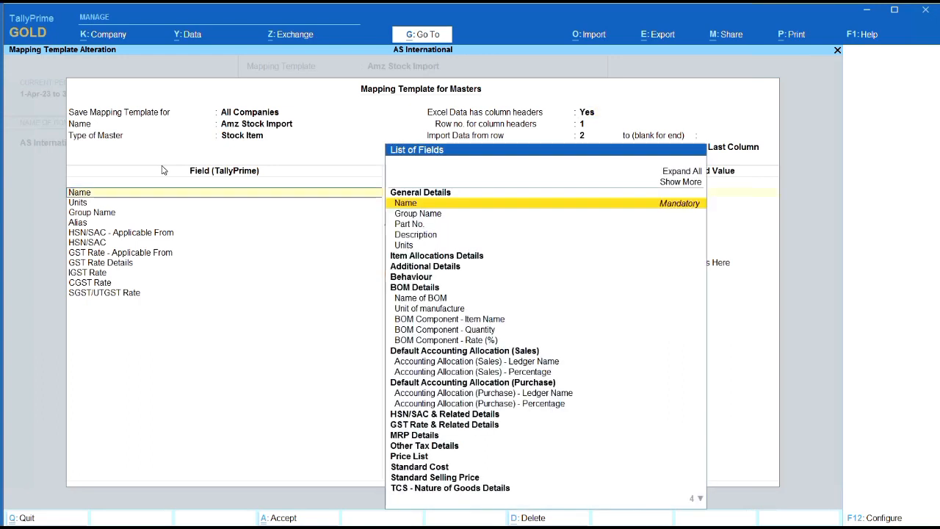
{"action": "key", "text": "BackSpace"}
{"action": "key", "text": "BackSpace"}
{"action": "key", "text": "BackSpace"}
{"action": "key", "text": "BackSpace"}
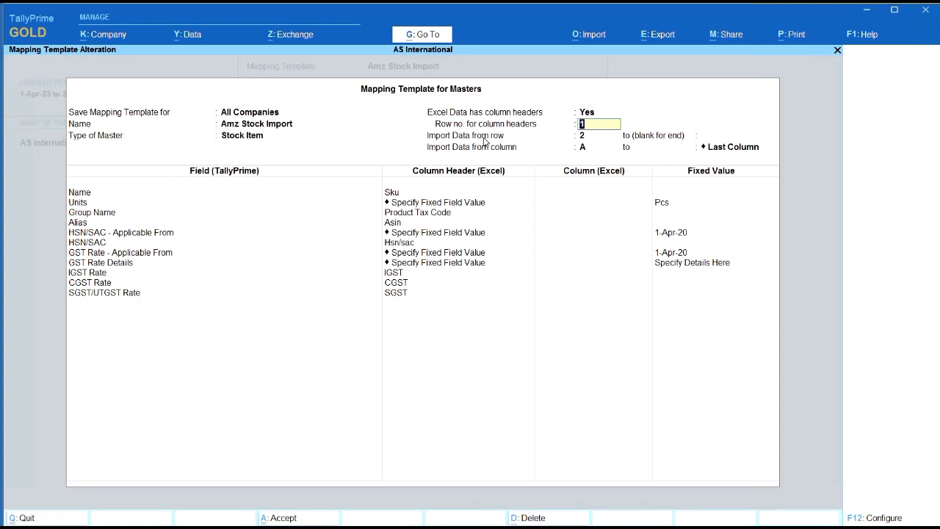
- Keep the import range from row 2 with a blank end row, and from column A to Last Column
{"action": "left_click", "coordinate": [584, 138]}
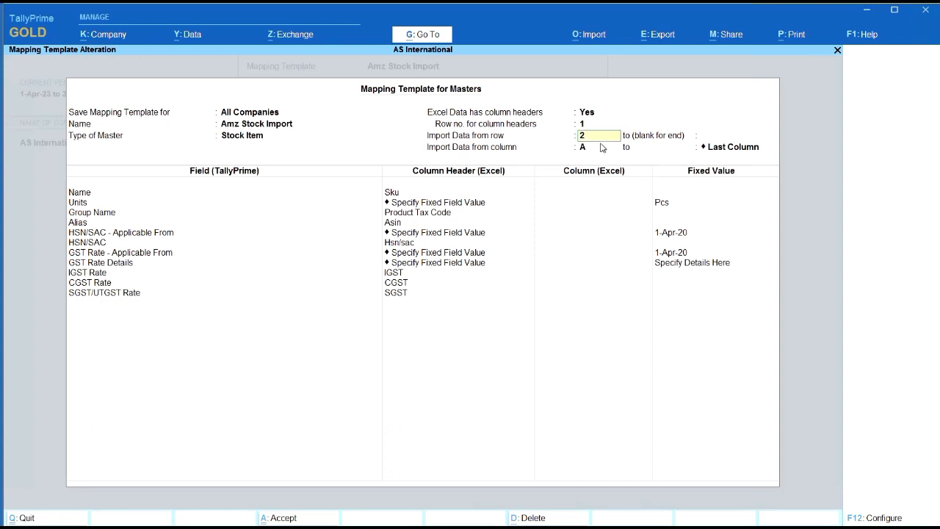
{"action": "left_click", "coordinate": [704, 136]}
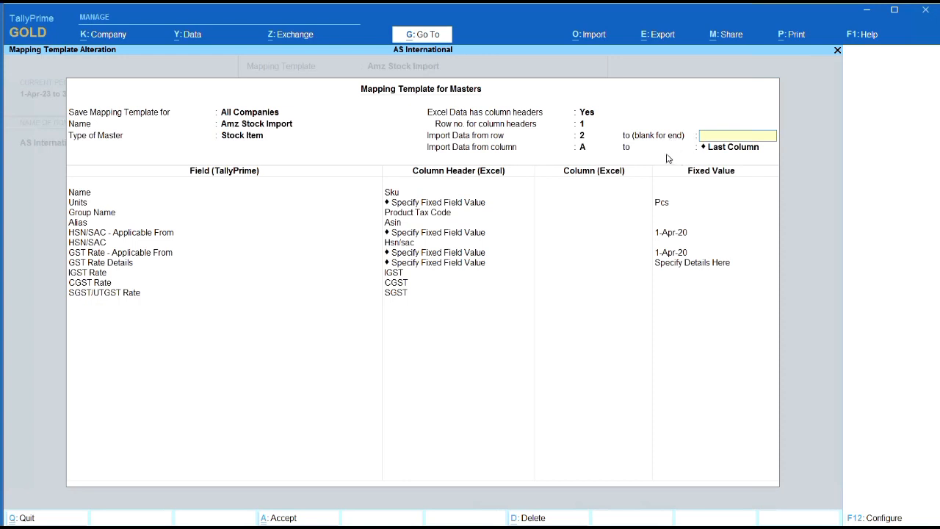
{"action": "left_click", "coordinate": [585, 148]}
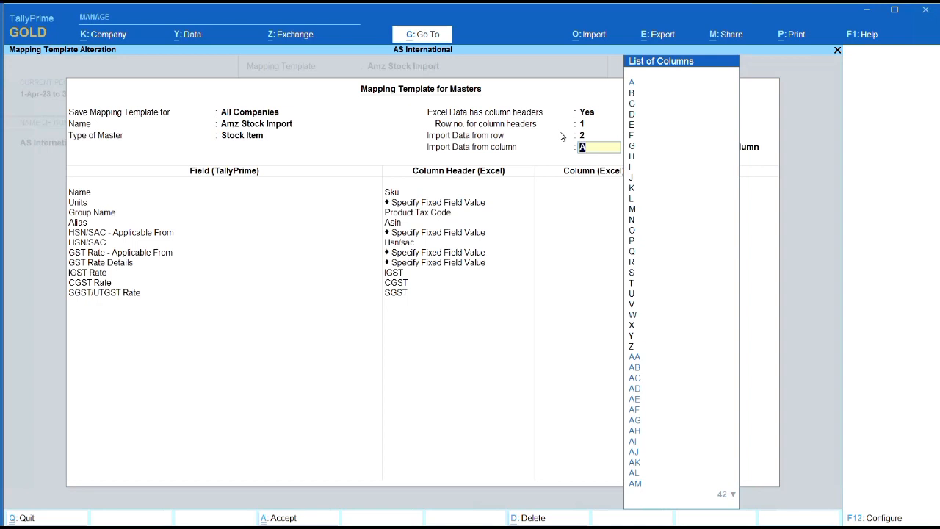
{"action": "key", "text": "Return"}
{"action": "key", "text": "BackSpace"}
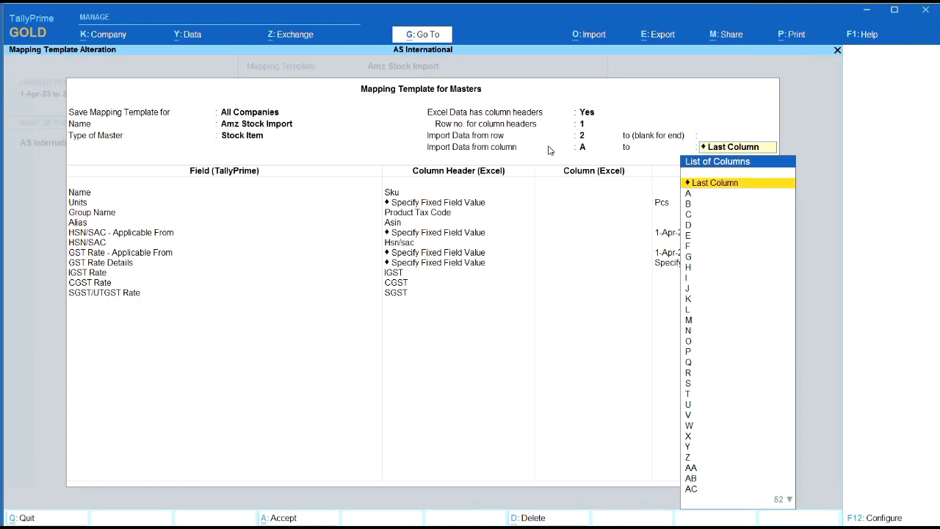
{"action": "key", "text": "Return"}
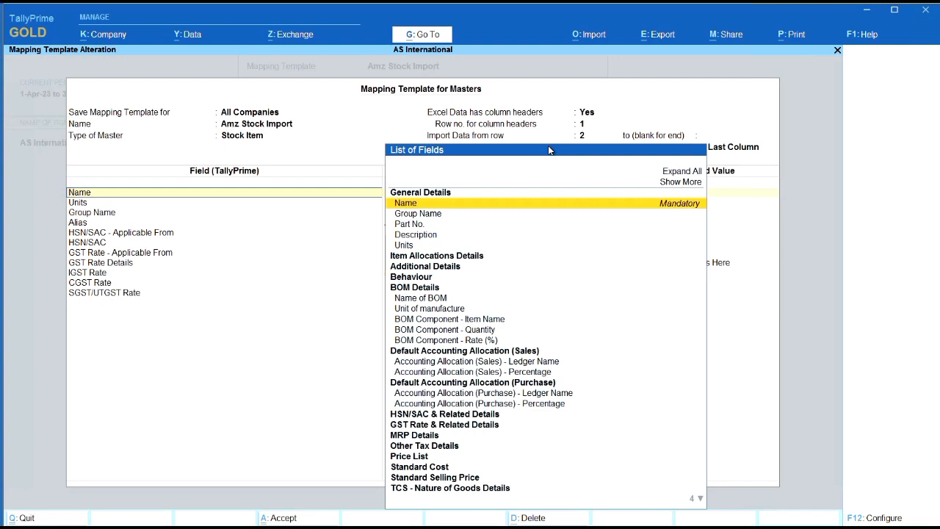
- Map the Name field to the Sku column header from the Excel data
{"action": "key", "text": "Return"}
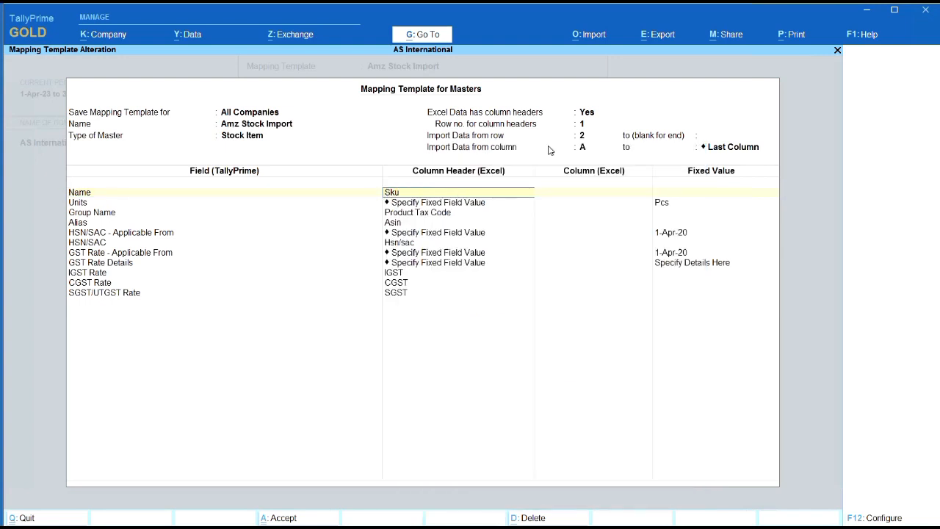
{"action": "key", "text": "BackSpace"}
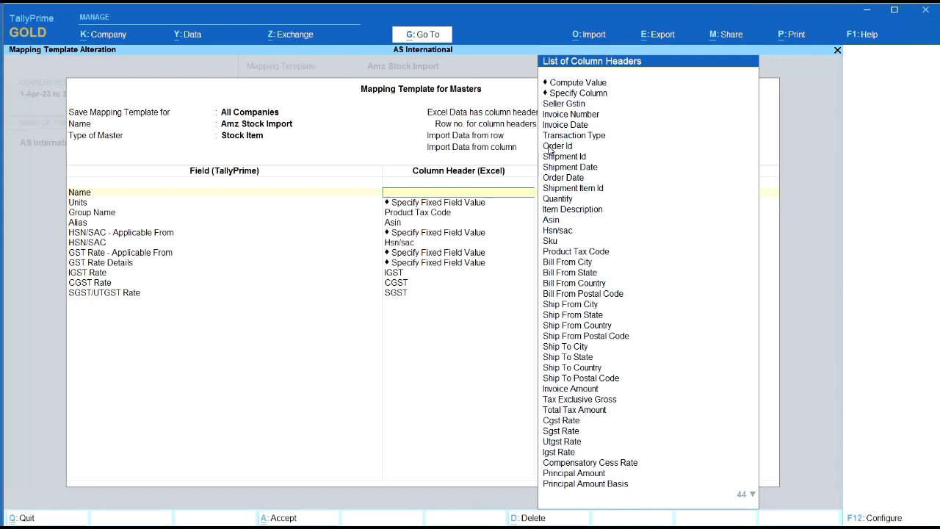
{"action": "left_click", "coordinate": [562, 244]}
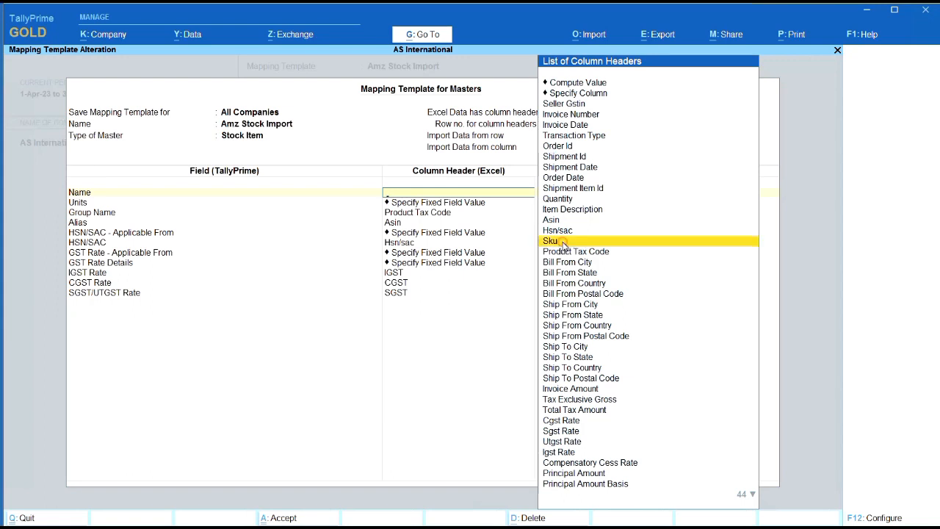
{"action": "left_click", "coordinate": [562, 244]}
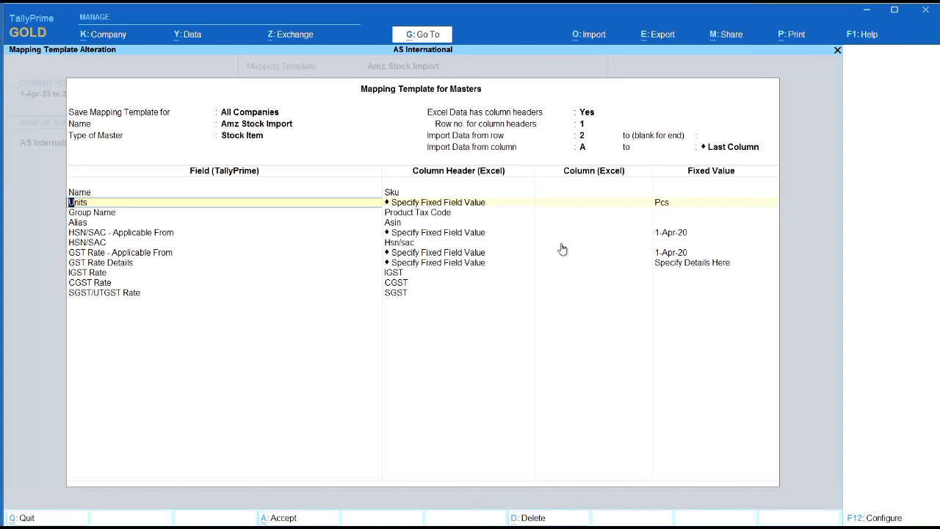
- Choose Units from the general details again as the field following Name
{"action": "key", "text": "BackSpace"}
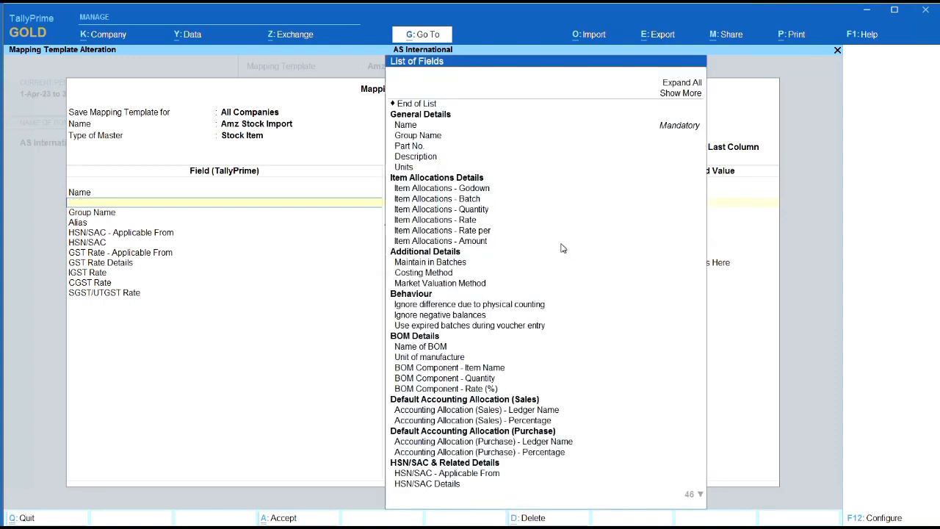
{"action": "type", "text": "Uni"}
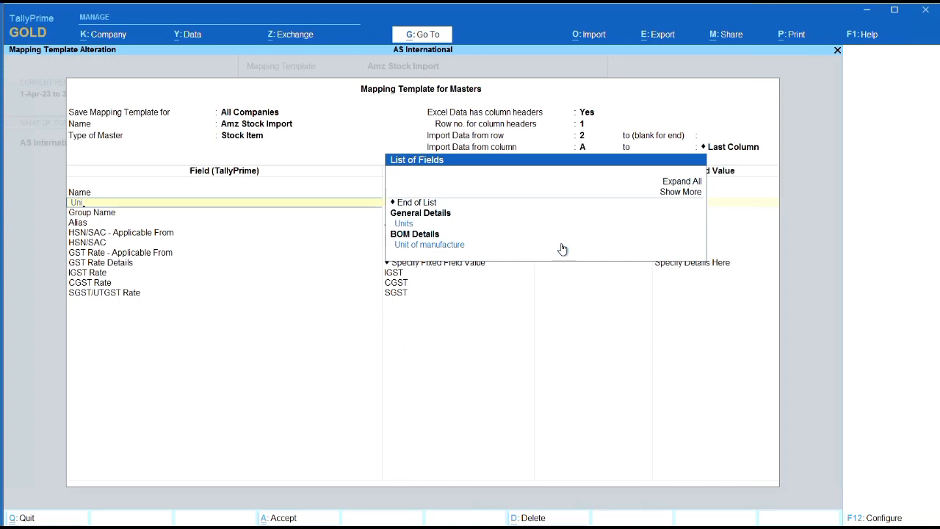
{"action": "key", "text": "Down"}
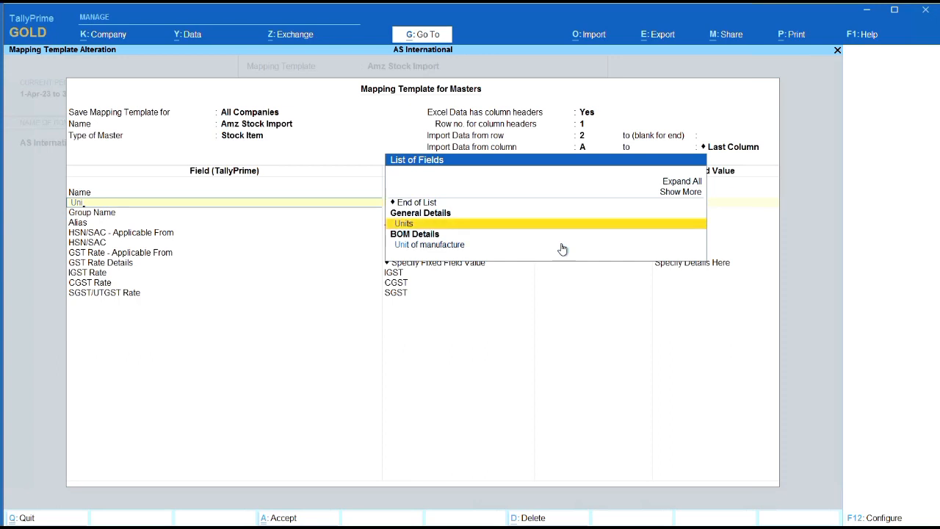
{"action": "key", "text": "Return"}
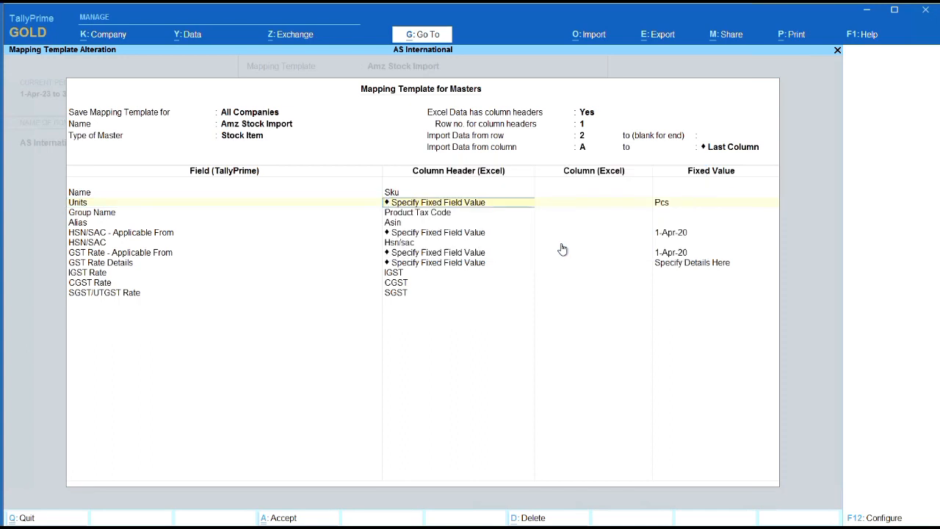
- Map Units to a specified fixed field value of pcs instead of an Excel column
{"action": "key", "text": "space"}
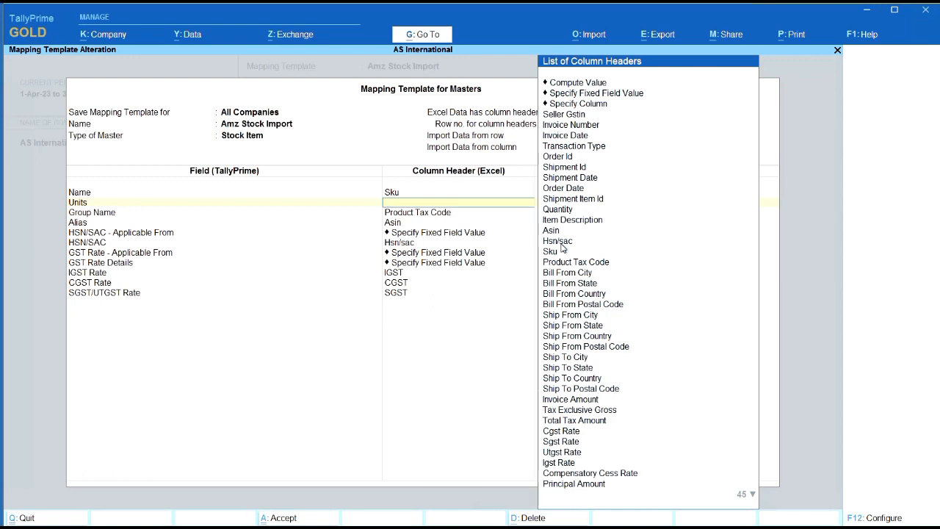
{"action": "scroll", "coordinate": [562, 248], "scroll_direction": "down", "scroll_amount": 1}
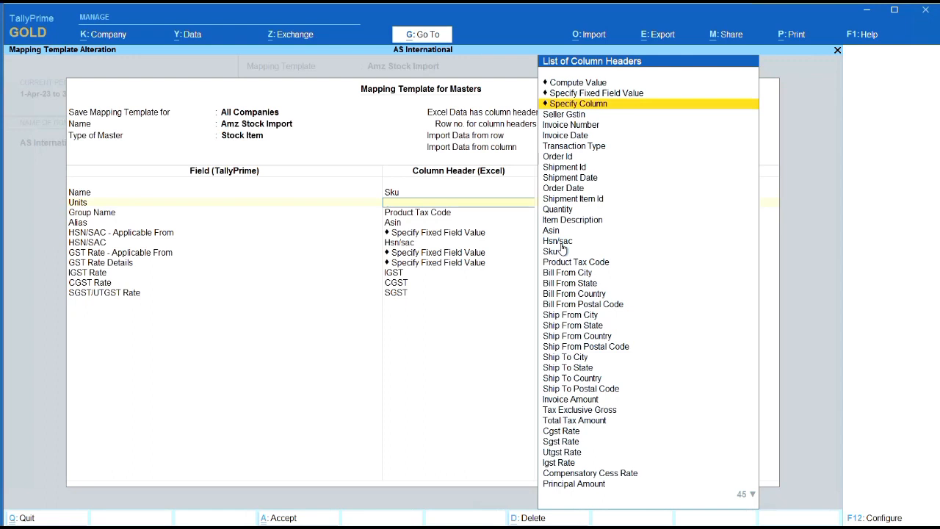
{"action": "key", "text": "Up"}
{"action": "key", "text": "Up"}
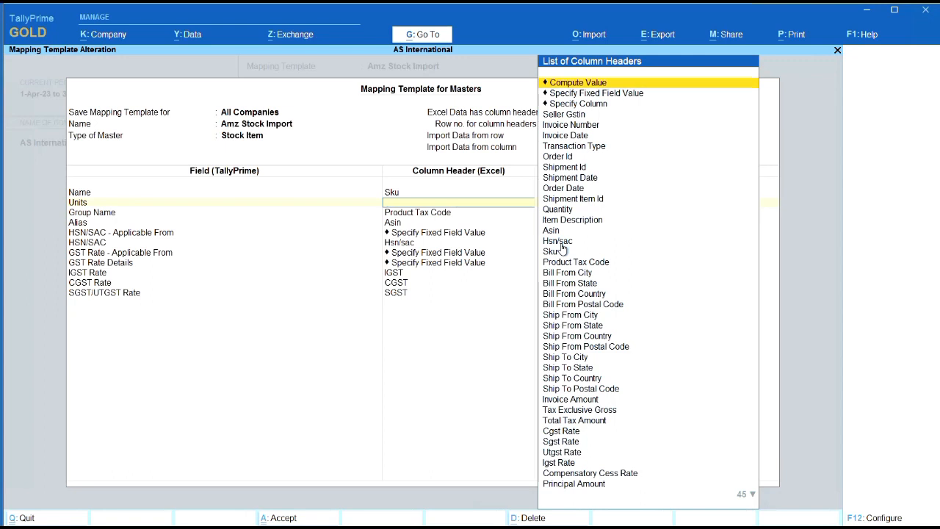
{"action": "key", "text": "Down"}
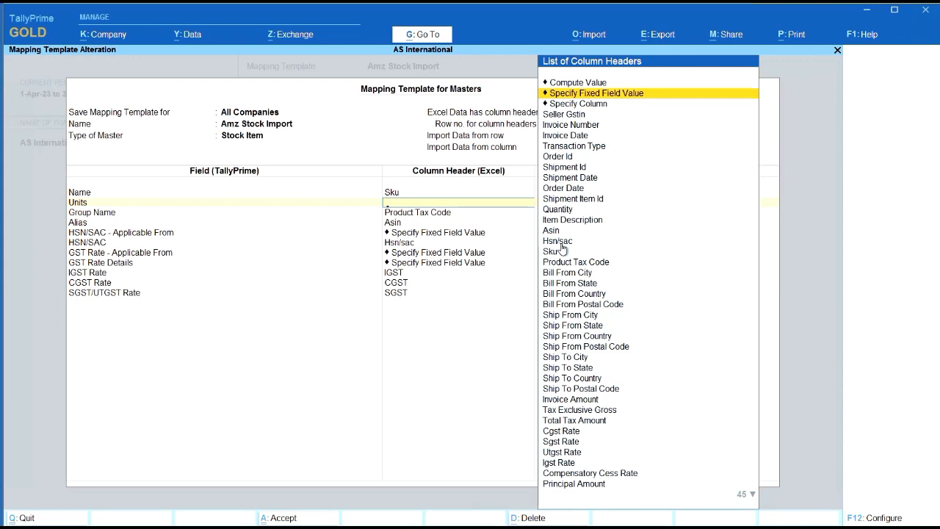
{"action": "key", "text": "Down"}
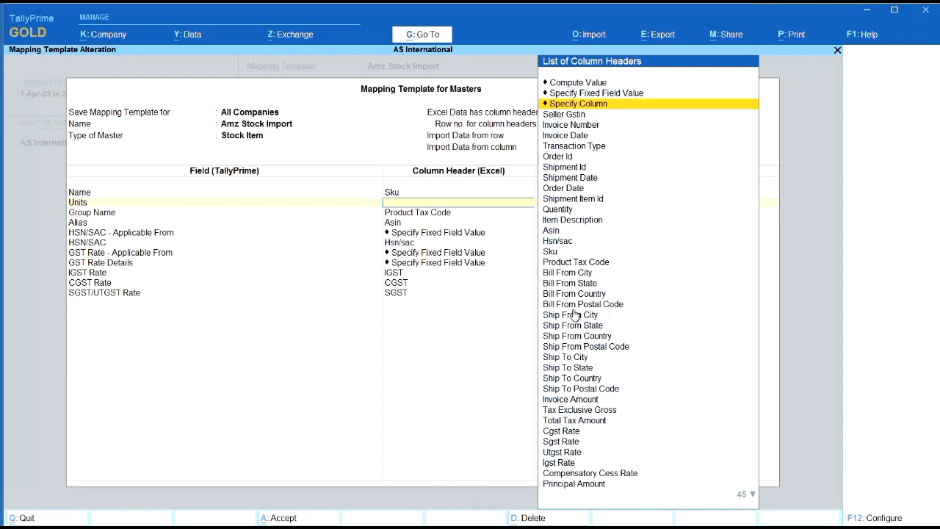
{"action": "key", "text": "Up"}
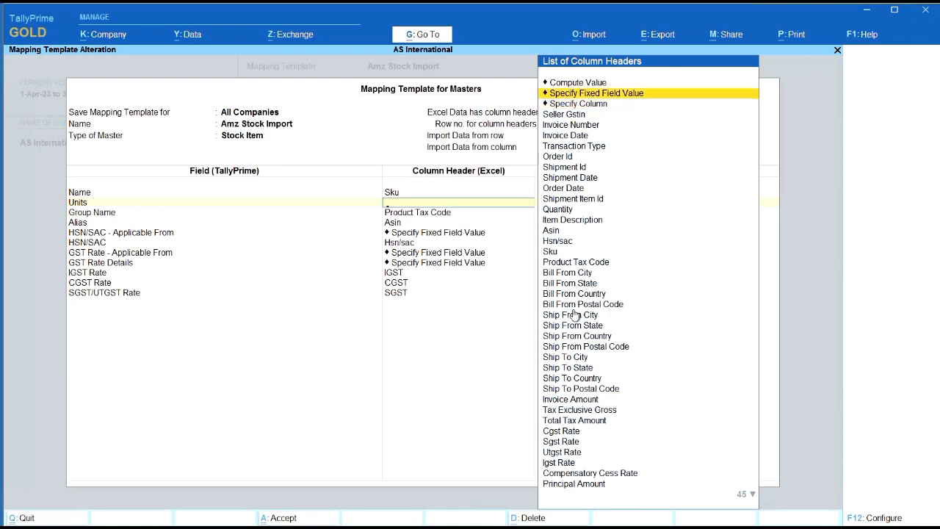
{"action": "key", "text": "Return"}
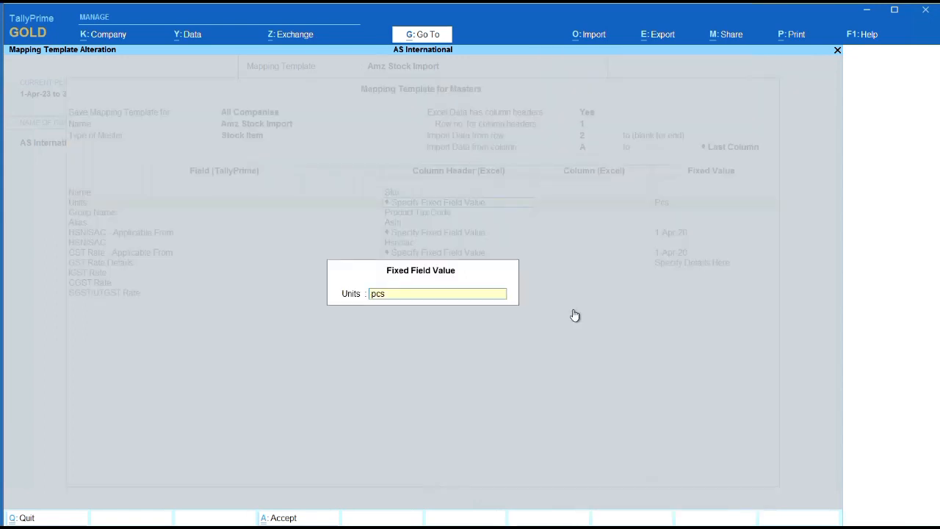
{"action": "key", "text": "Return"}
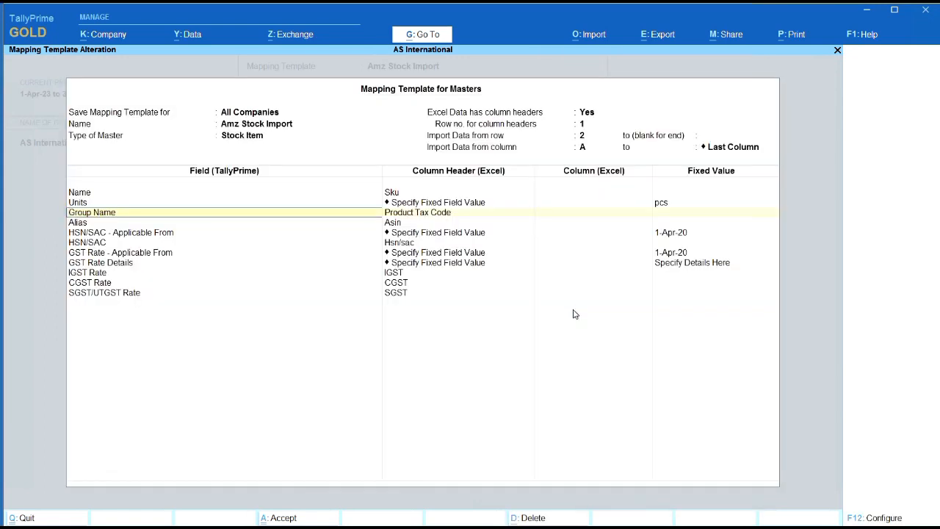
- Keep Group Name mapped to Product Tax Code and Alias mapped to Asin
{"action": "key", "text": "Return"}
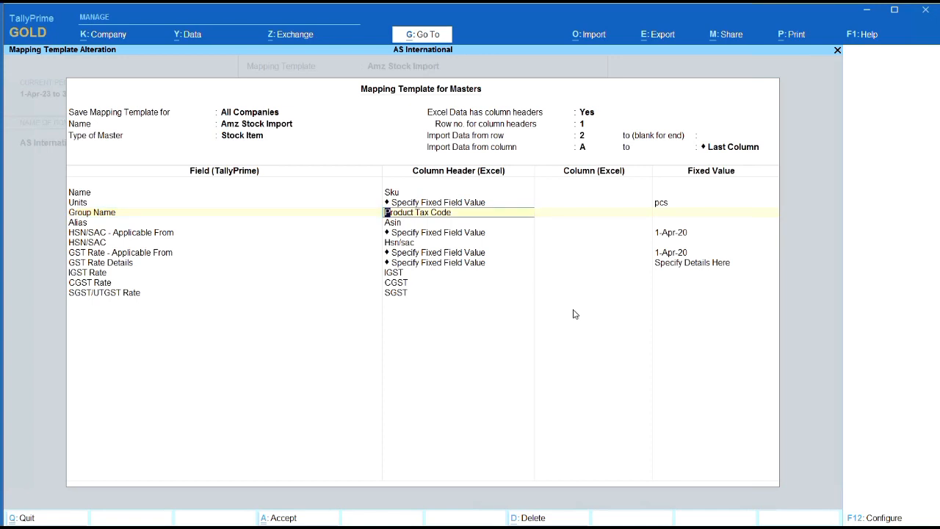
{"action": "key", "text": "Return"}
{"action": "key", "text": "Return"}
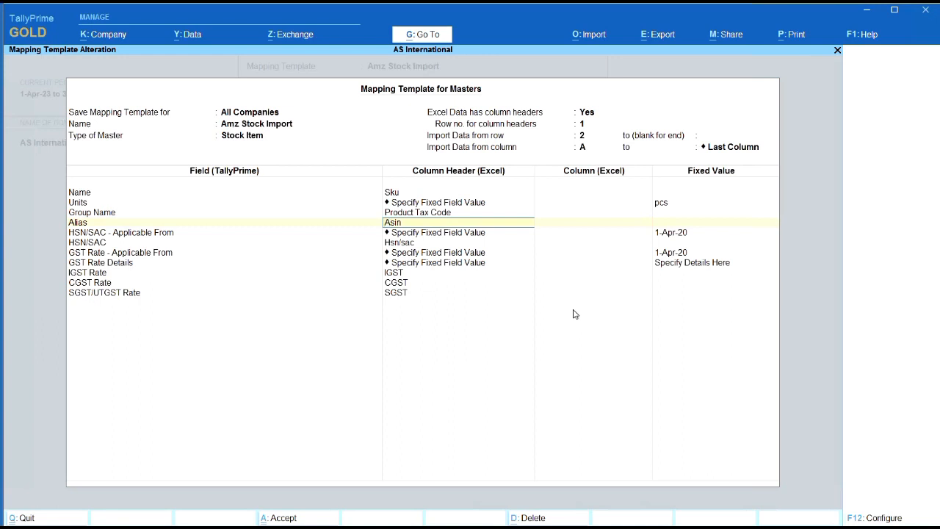
{"action": "key", "text": "Return"}
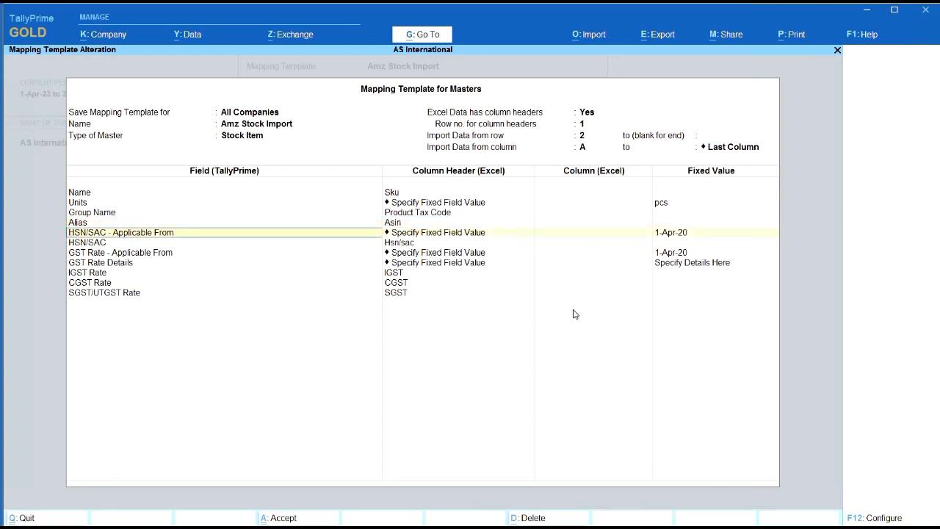
- Keep 1-Apr-20 as the fixed HSN/SAC applicable date and Hsn/sac as the column header for HSN/SAC
{"action": "key", "text": "Return"}
{"action": "key", "text": "Return"}
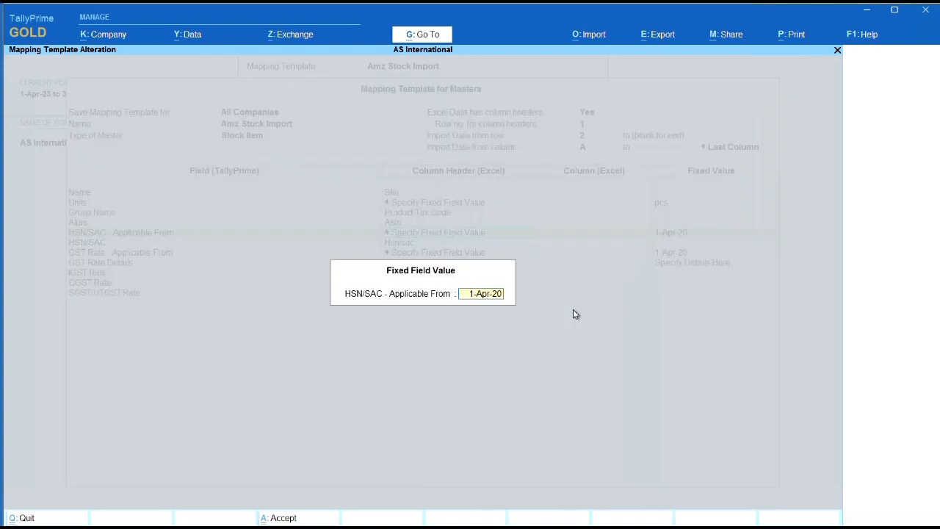
{"action": "key", "text": "Return"}
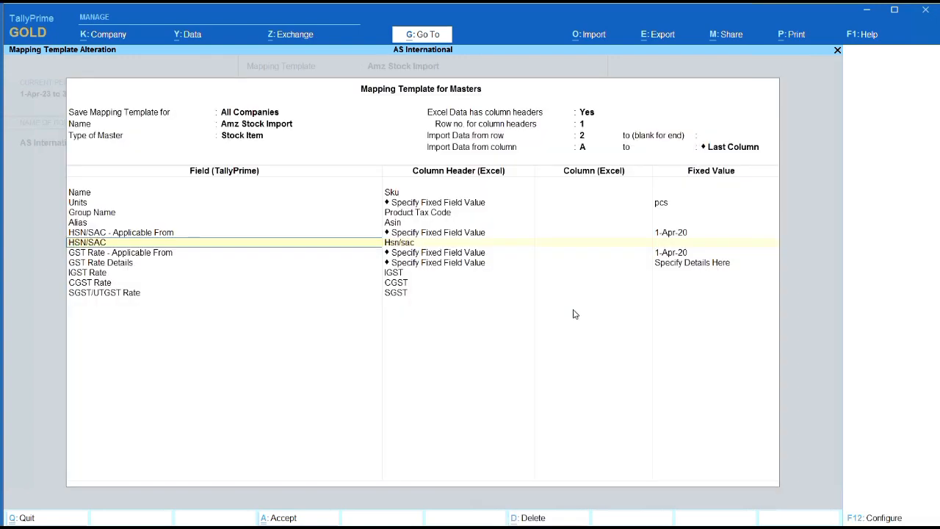
{"action": "key", "text": "Return"}
{"action": "key", "text": "Return"}
- Keep the fixed GST rate applicable date of 1-Apr-20 and the GST Rate Details value Specify Details Here
{"action": "key", "text": "Return"}
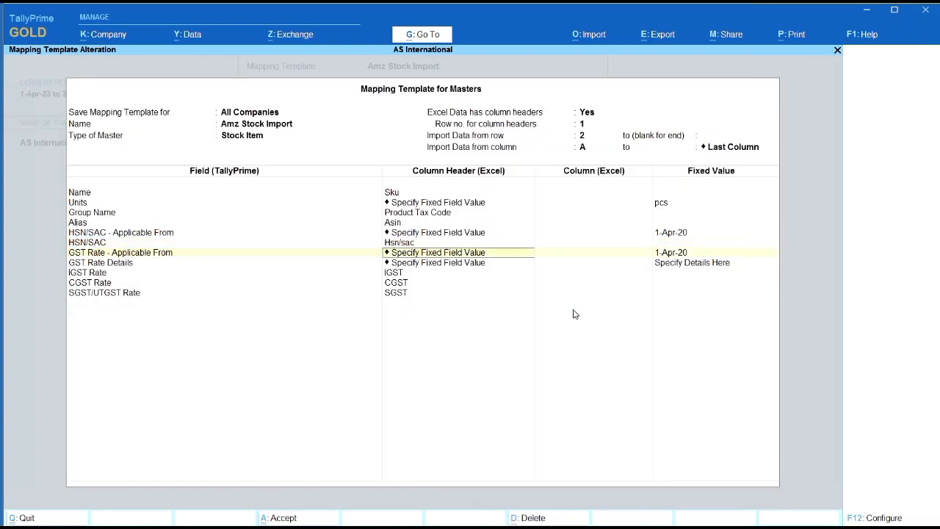
{"action": "key", "text": "Return"}
{"action": "key", "text": "Return"}
{"action": "key", "text": "Return"}
{"action": "key", "text": "Return"}
{"action": "key", "text": "Return"}
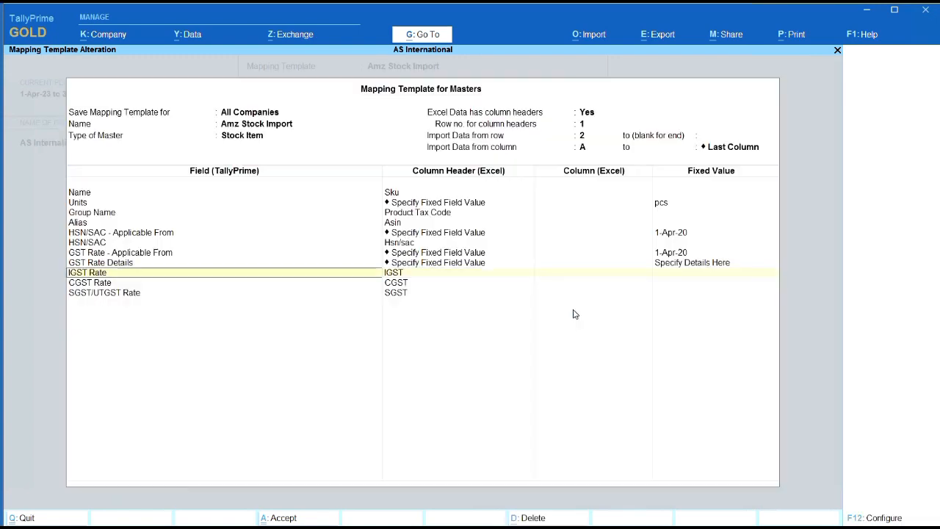
- Keep the IGST, CGST and SGST/UTGST rate fields mapped to the IGST, CGST and SGST column headers
{"action": "key", "text": "Return"}
{"action": "key", "text": "Return"}
{"action": "key", "text": "Return"}
{"action": "key", "text": "Return"}
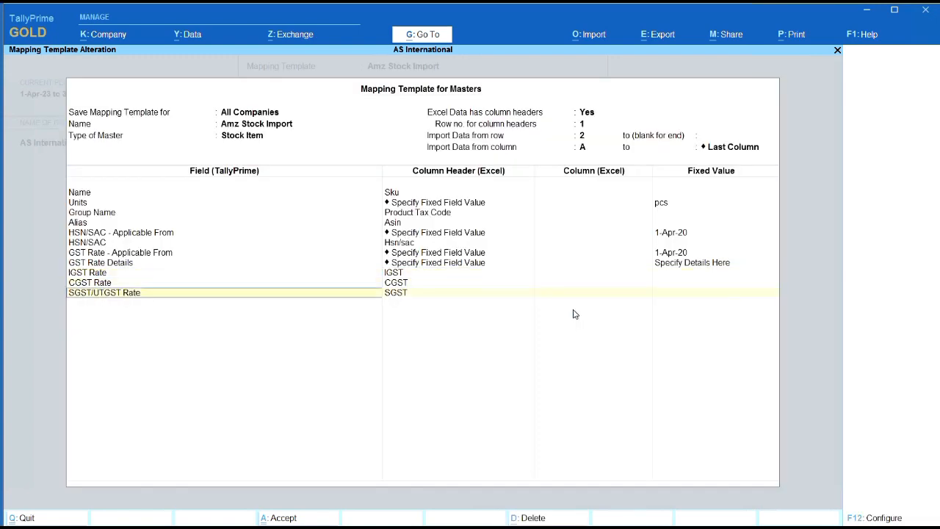
{"action": "key", "text": "Return"}
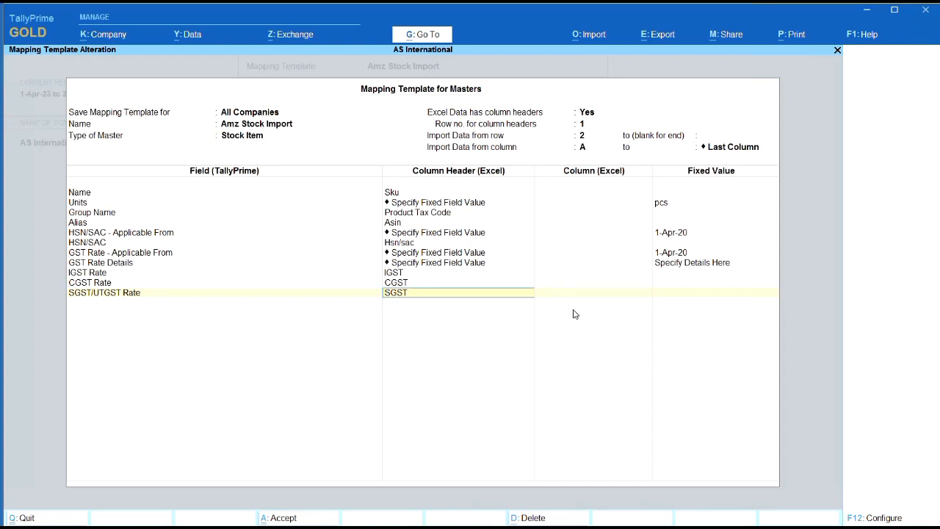
- End the field list after SGST/UTGST Rate and save the altered mapping template
{"action": "key", "text": "Return"}
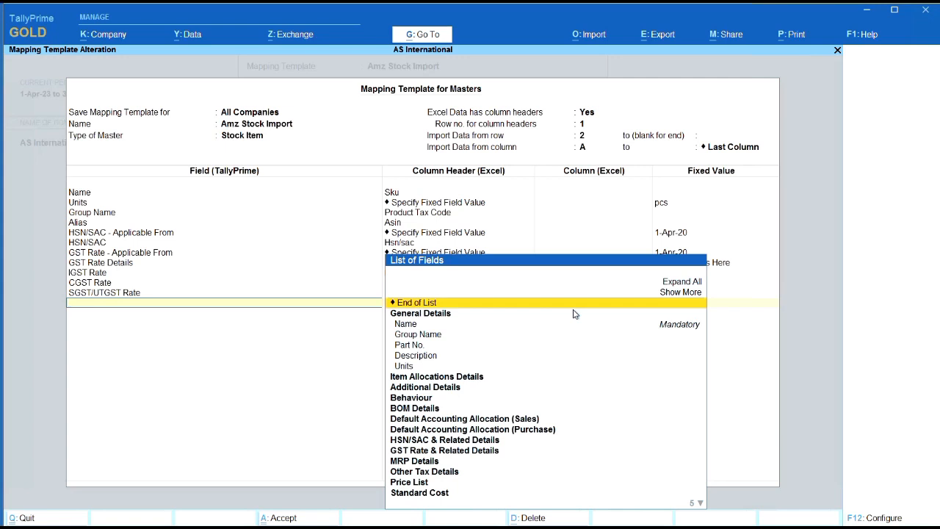
{"action": "key", "text": "Return"}
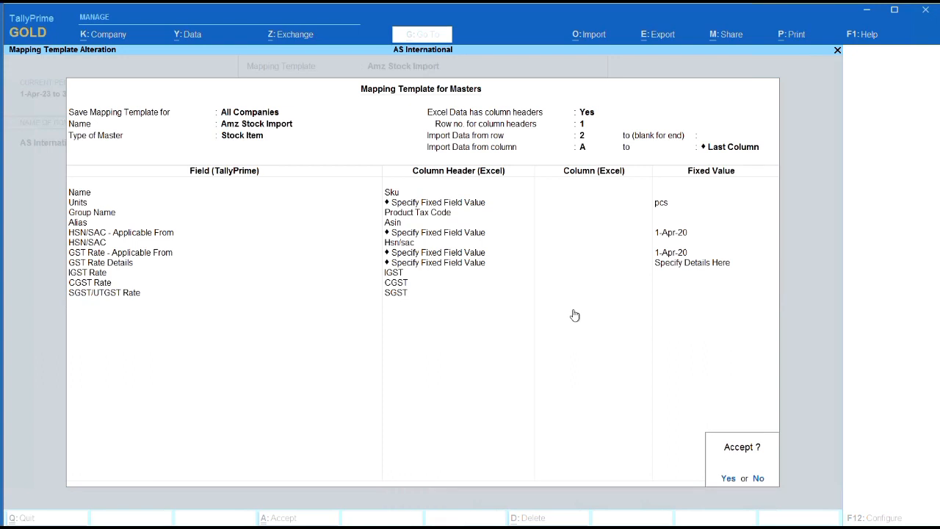
{"action": "key", "text": "y"}
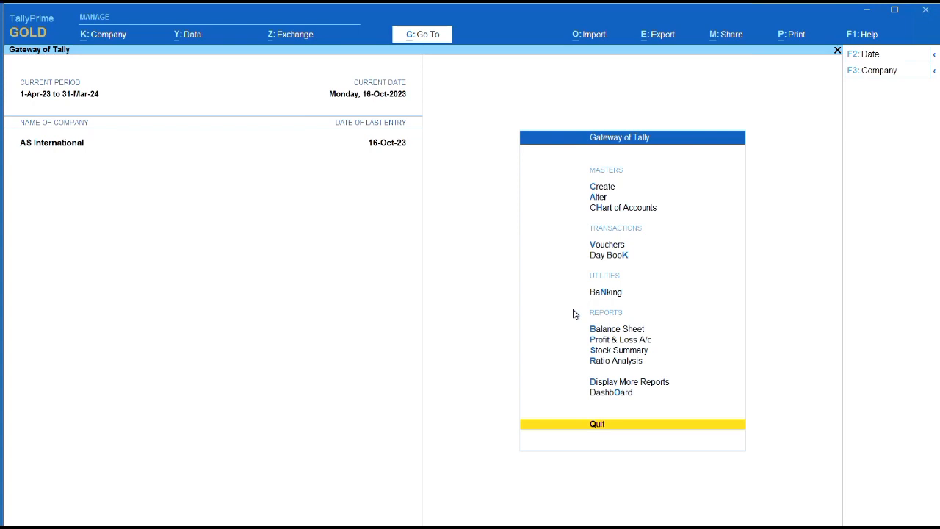
- Switch to the MTR_B2C-JULY-2023 workbook in Excel and inspect the cancelled entries under Transaction Type on its MTR_B2C-JULY-2023 sheet
{"action": "key", "text": "alt+Tab"}
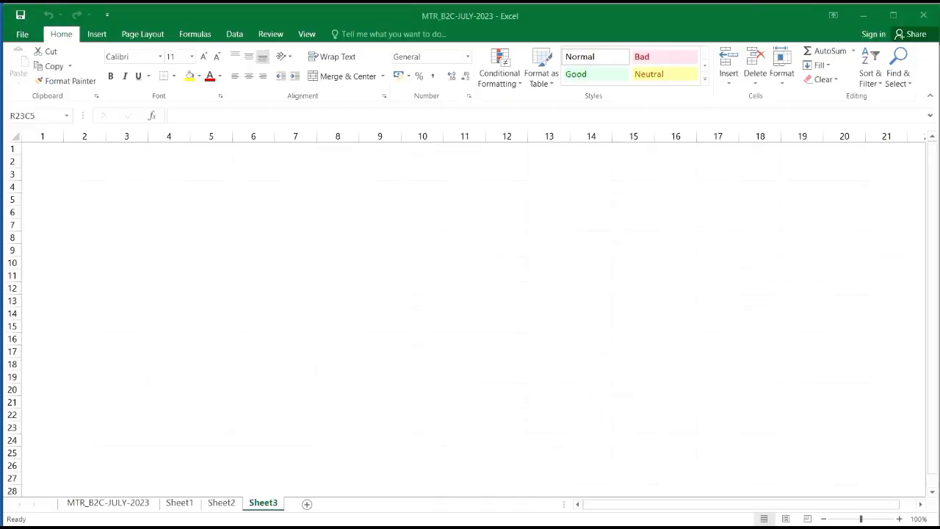
{"action": "left_click", "coordinate": [146, 506]}
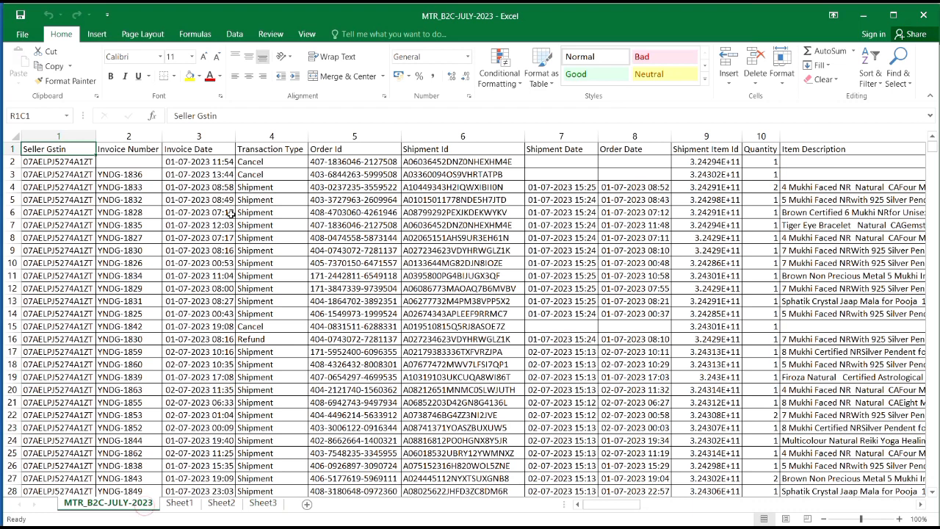
{"action": "left_click", "coordinate": [278, 161]}
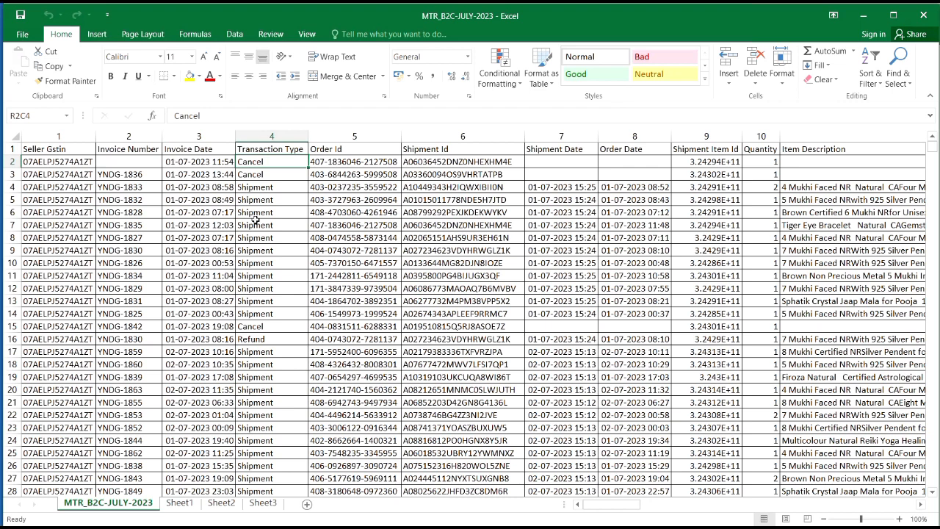
{"action": "left_click", "coordinate": [276, 172]}
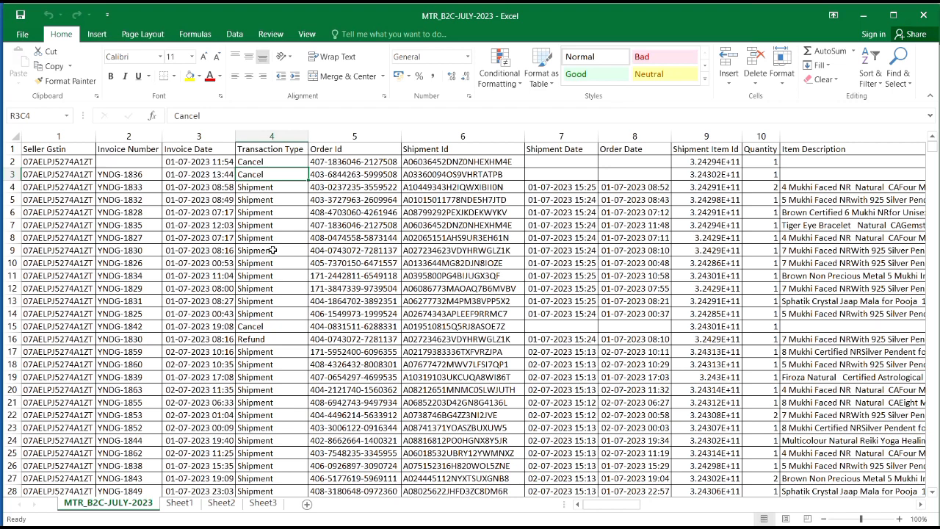
- Examine the cancelled row's values across the Item Description, Hsn/sac, Sku, Product Tax Code and Bill From columns, and return to the row's start
{"action": "key", "text": "Right"}
{"action": "key", "text": "Right"}
{"action": "key", "text": "Right"}
{"action": "key", "text": "Right"}
{"action": "key", "text": "Right"}
{"action": "key", "text": "Right"}
{"action": "key", "text": "Right"}
{"action": "key", "text": "Right"}
{"action": "key", "text": "Right"}
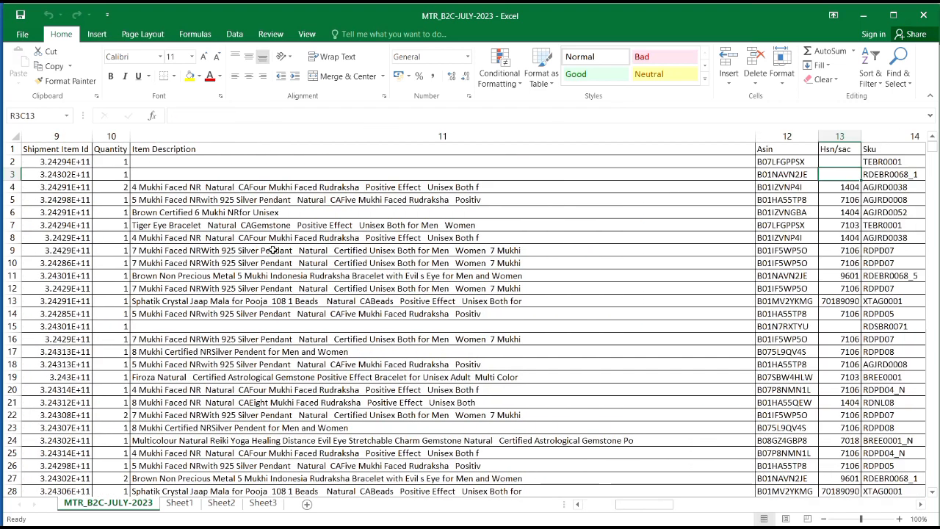
{"action": "key", "text": "Right"}
{"action": "key", "text": "Right"}
{"action": "key", "text": "Right"}
{"action": "key", "text": "Right"}
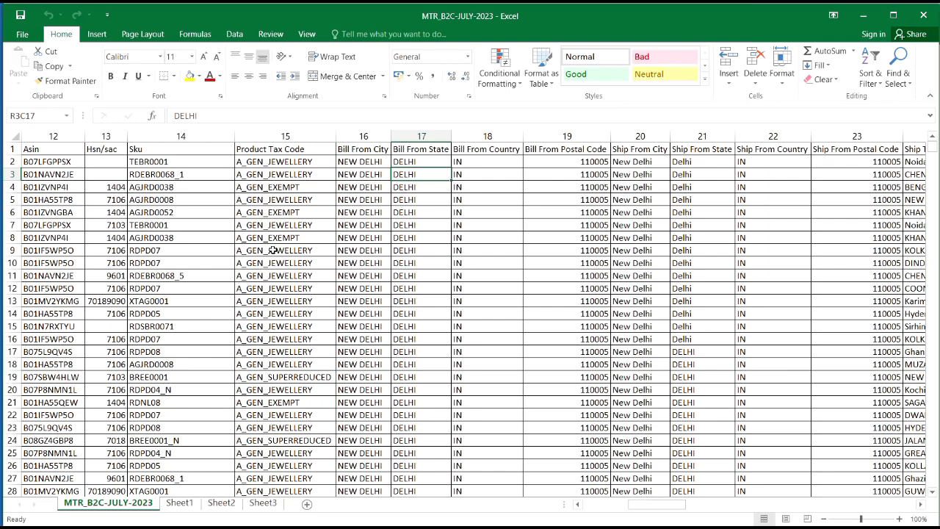
{"action": "key", "text": "Left"}
{"action": "key", "text": "Home"}
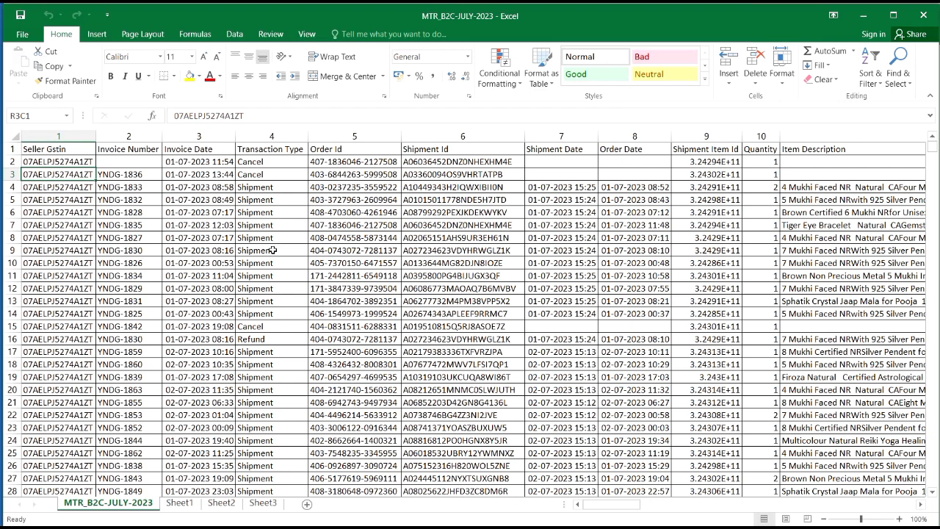
- Filter the MTR_B2C-JULY-2023 sheet so that Transaction Type shows only Shipment rows
{"action": "left_click", "coordinate": [257, 150]}
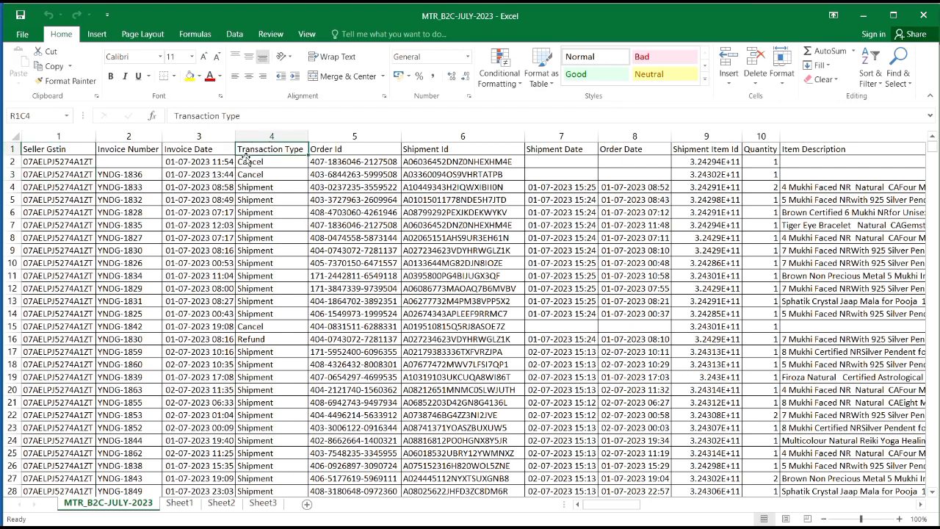
{"action": "key", "text": "ctrl+shift+l"}
{"action": "left_click", "coordinate": [302, 149]}
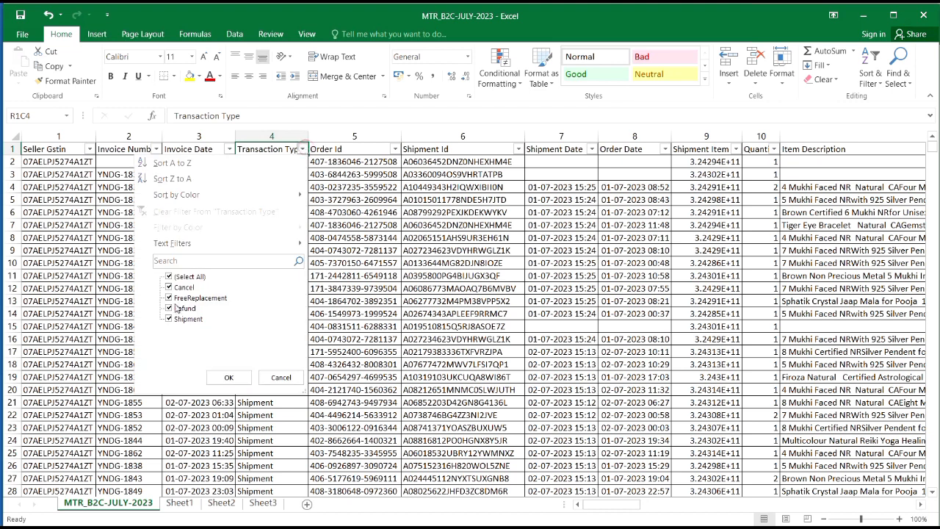
{"action": "left_click", "coordinate": [170, 276]}
{"action": "left_click", "coordinate": [170, 319]}
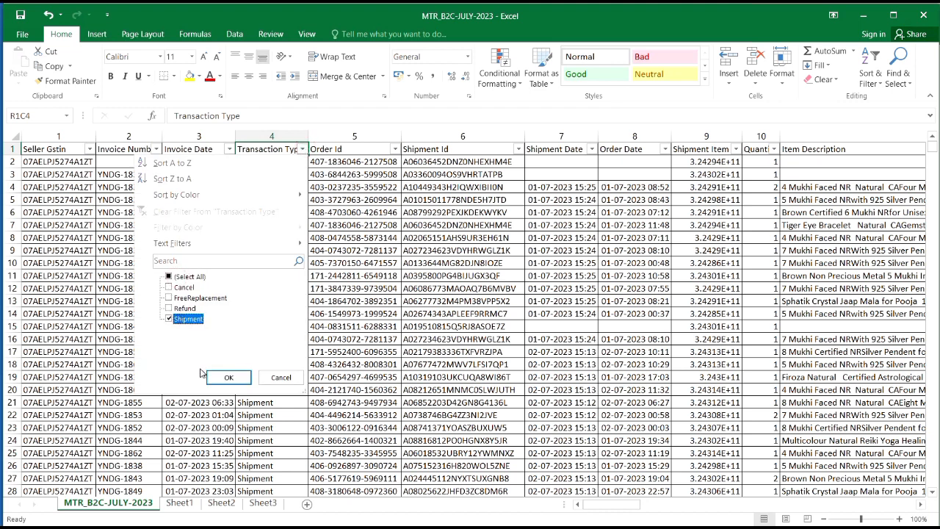
{"action": "left_click", "coordinate": [228, 377]}
- Copy the filtered shipment data with its headers into a new worksheet and fit the column widths to the contents
{"action": "key", "text": "ctrl+shift+Down"}
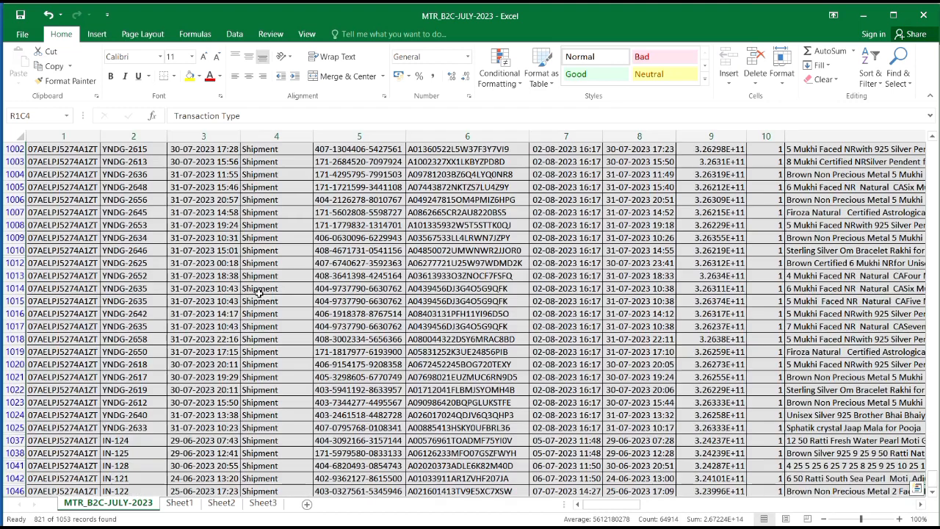
{"action": "key", "text": "ctrl+c"}
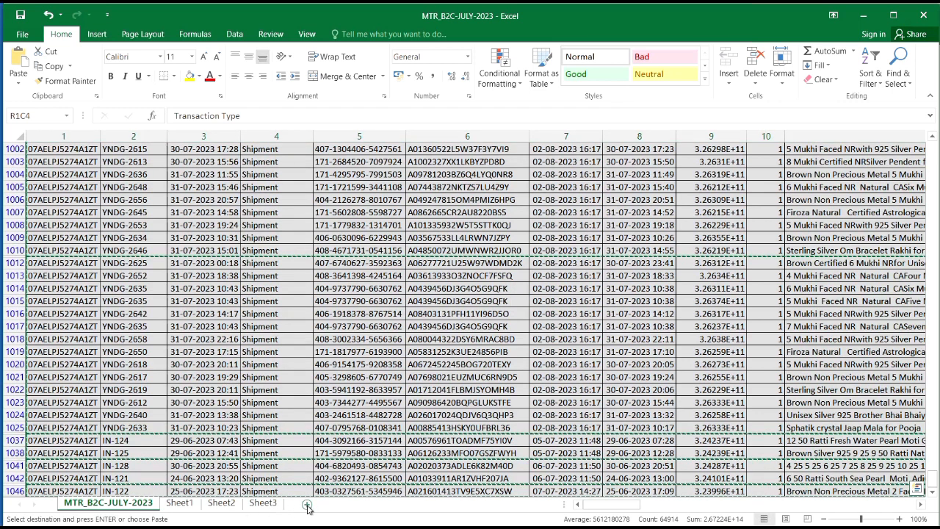
{"action": "left_click", "coordinate": [308, 505]}
{"action": "key", "text": "ctrl+v"}
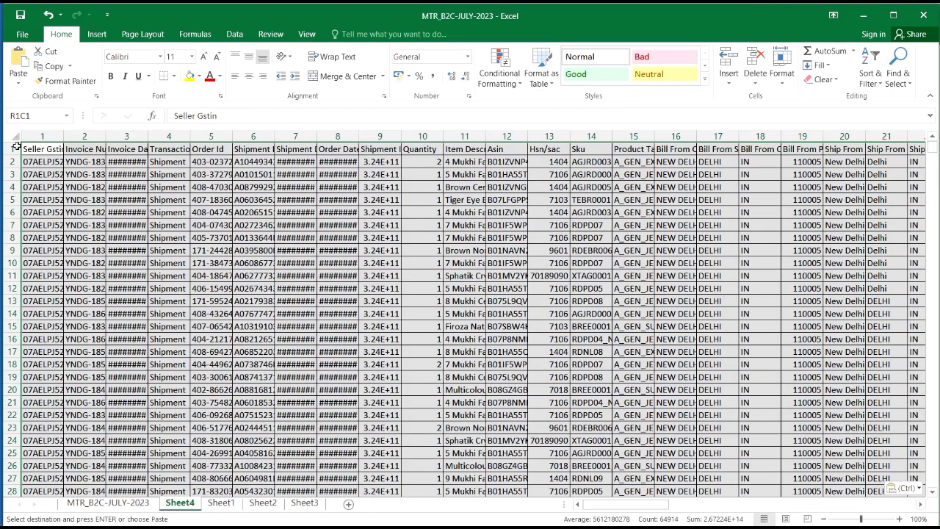
{"action": "double_click", "coordinate": [67, 136]}
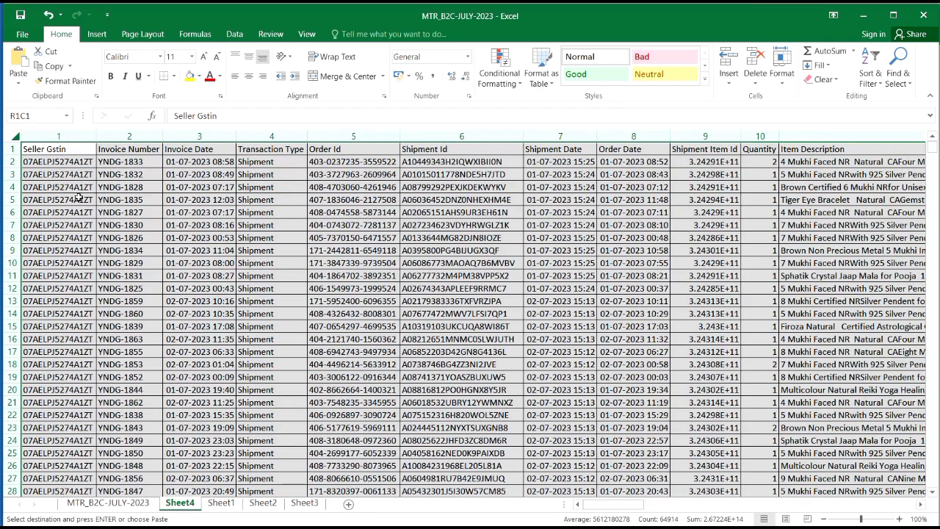
{"action": "left_click", "coordinate": [72, 149]}
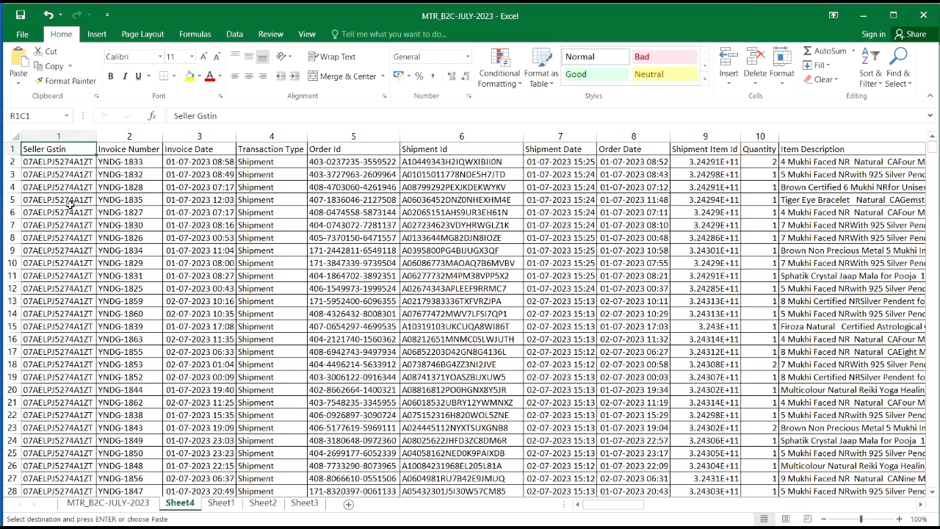
- Rename the new worksheet holding the shipment rows as Stock and clear the pending copy selection
{"action": "double_click", "coordinate": [179, 506]}
{"action": "type", "text": "Stoc"}
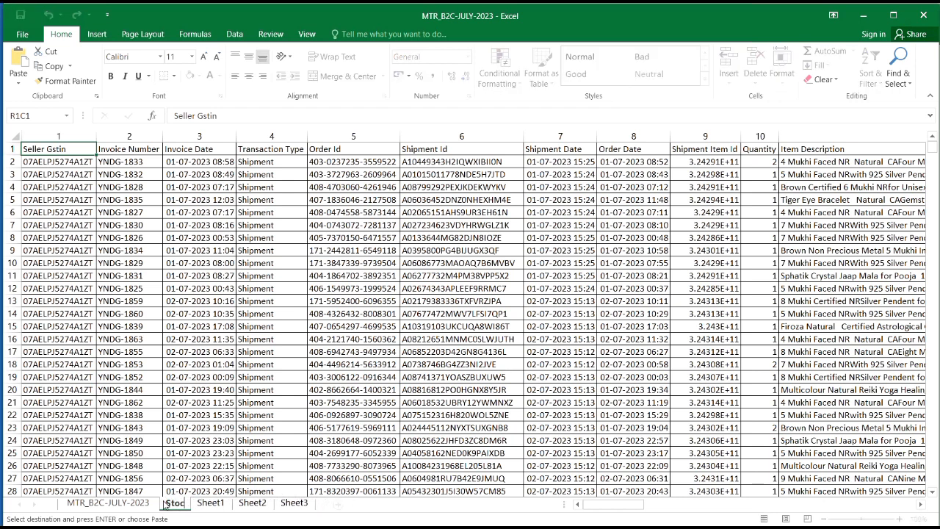
{"action": "type", "text": "k"}
{"action": "key", "text": "Return"}
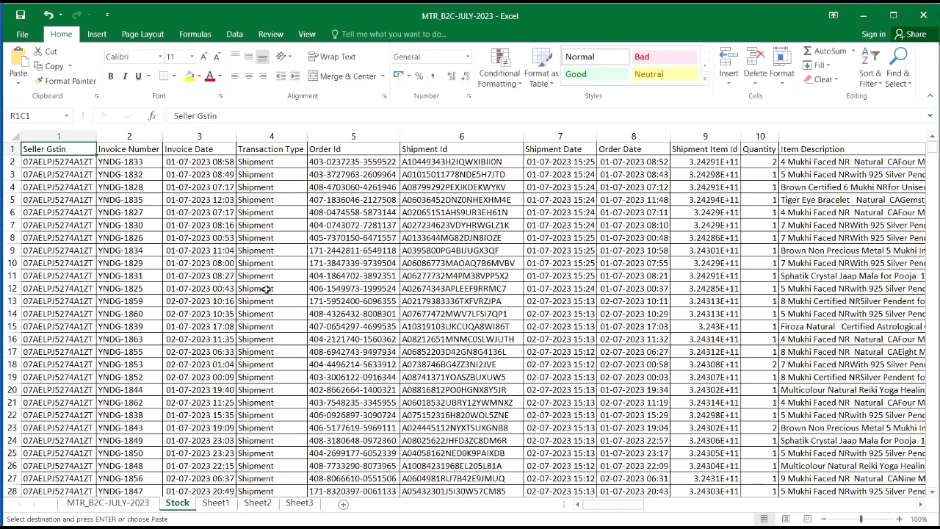
{"action": "left_click", "coordinate": [290, 197]}
{"action": "left_click", "coordinate": [284, 150]}
{"action": "key", "text": "Return"}
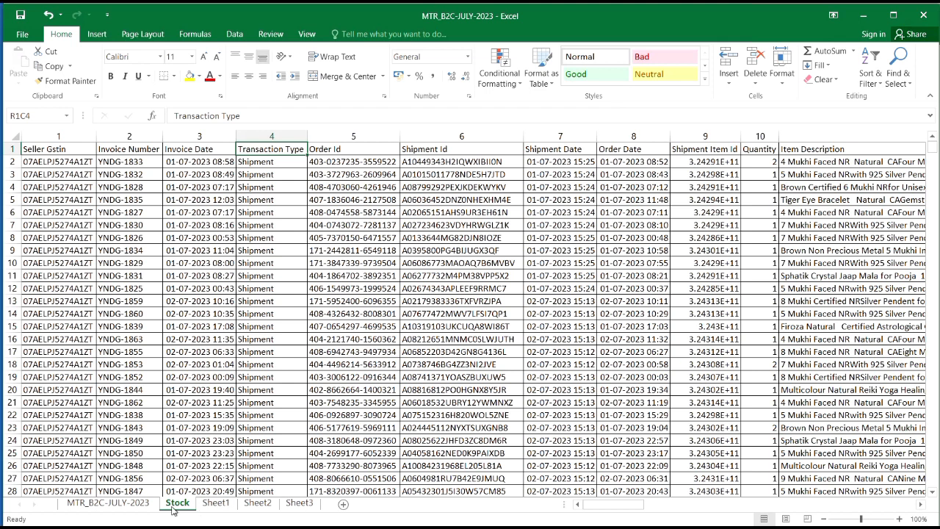
- Check the filtered MTR_B2C-JULY-2023 sheet, return to the Stock sheet and save the workbook
{"action": "left_click", "coordinate": [124, 505]}
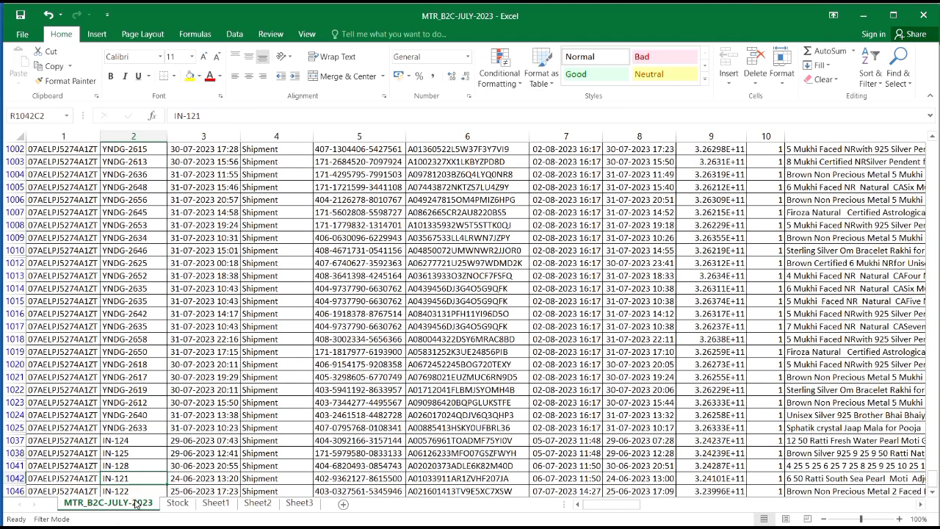
{"action": "left_click", "coordinate": [174, 504]}
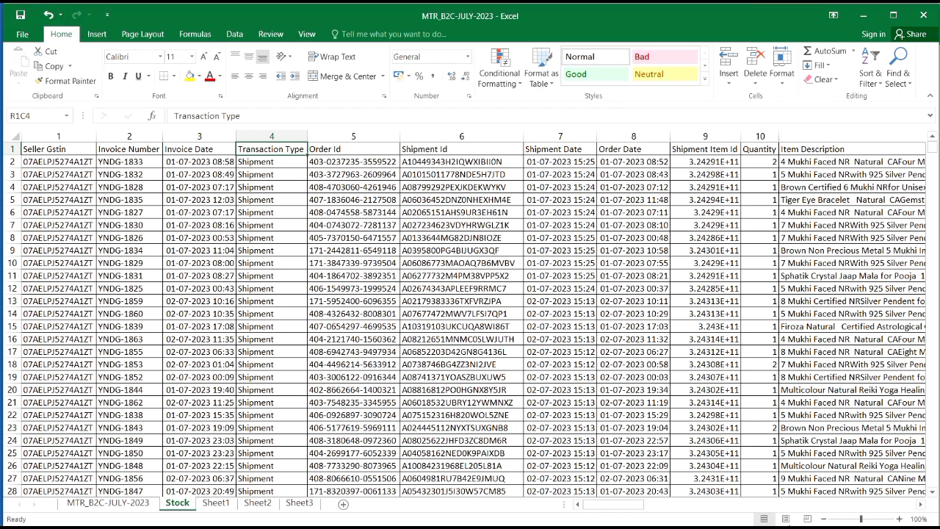
{"action": "left_click", "coordinate": [297, 265]}
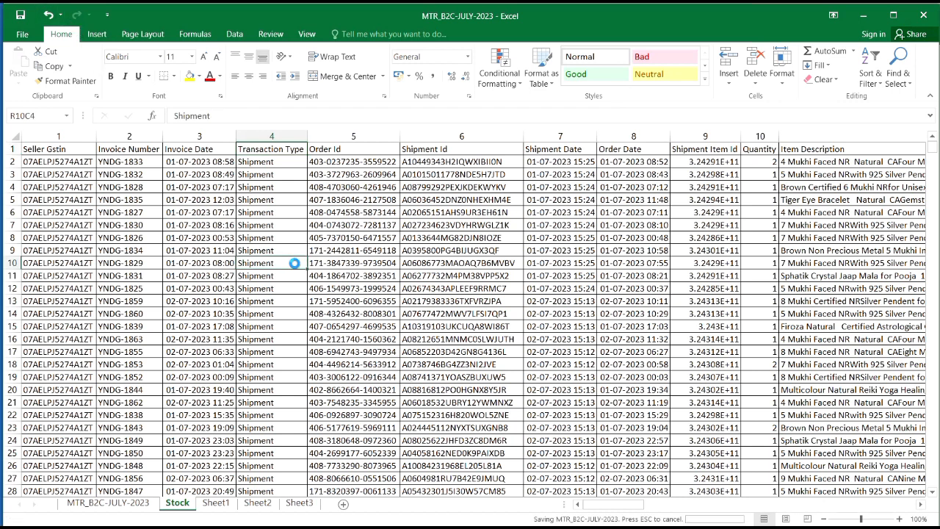
- Switch to TallyPrime and open the import of masters
{"action": "key", "text": "alt+Tab"}
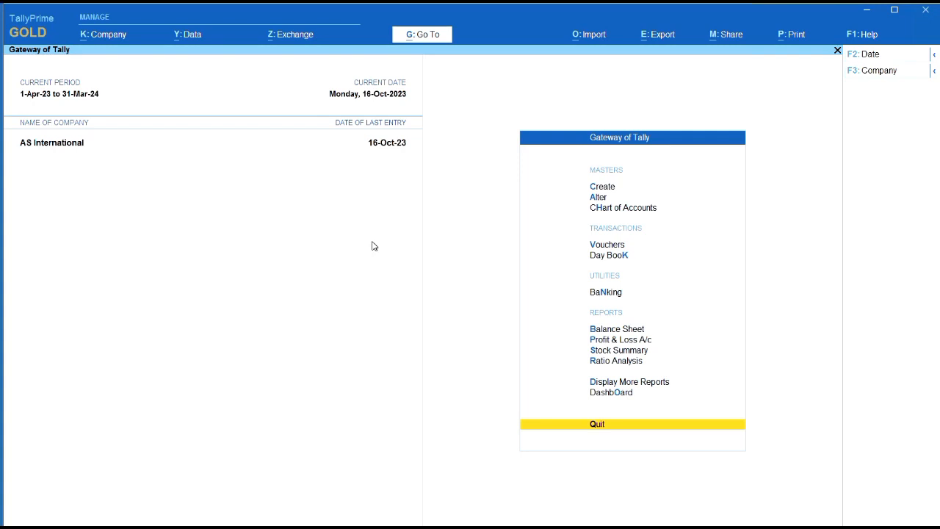
{"action": "left_click", "coordinate": [589, 41]}
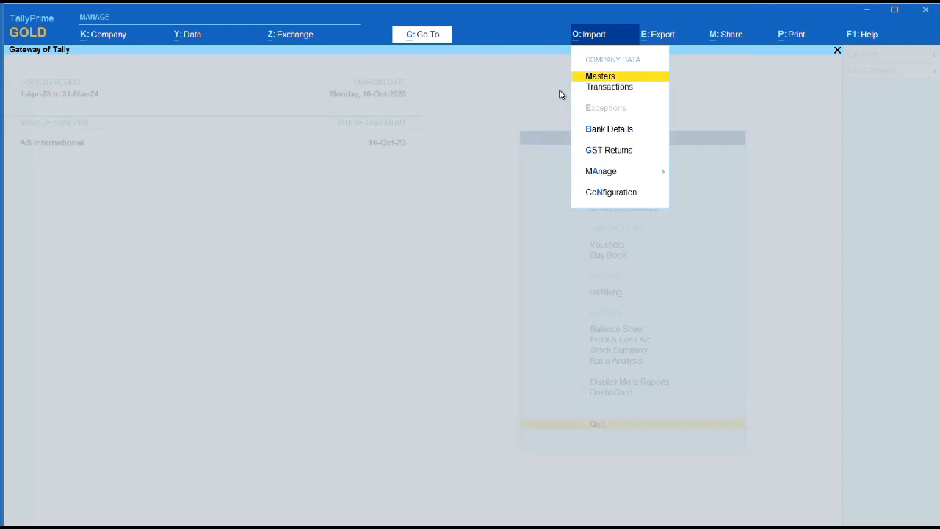
{"action": "key", "text": "Return"}
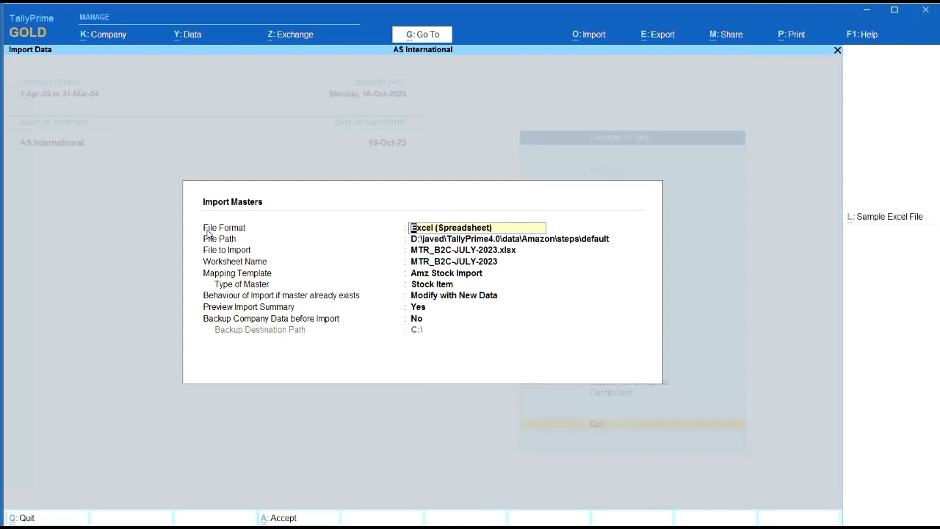
- Choose Excel (Spreadsheet) as the file format and MTR_B2C-JULY-2023.xlsx as the file to import
{"action": "key", "text": "space"}
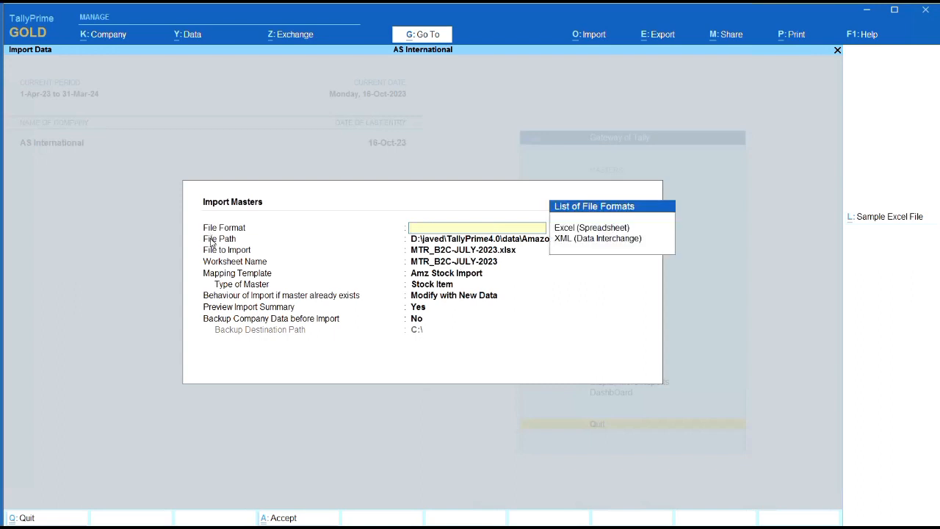
{"action": "key", "text": "Down"}
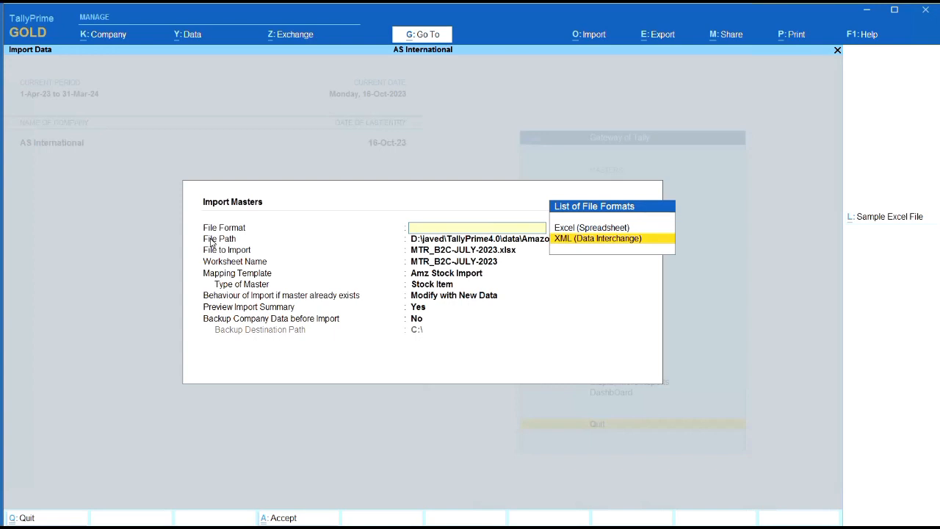
{"action": "key", "text": "Up"}
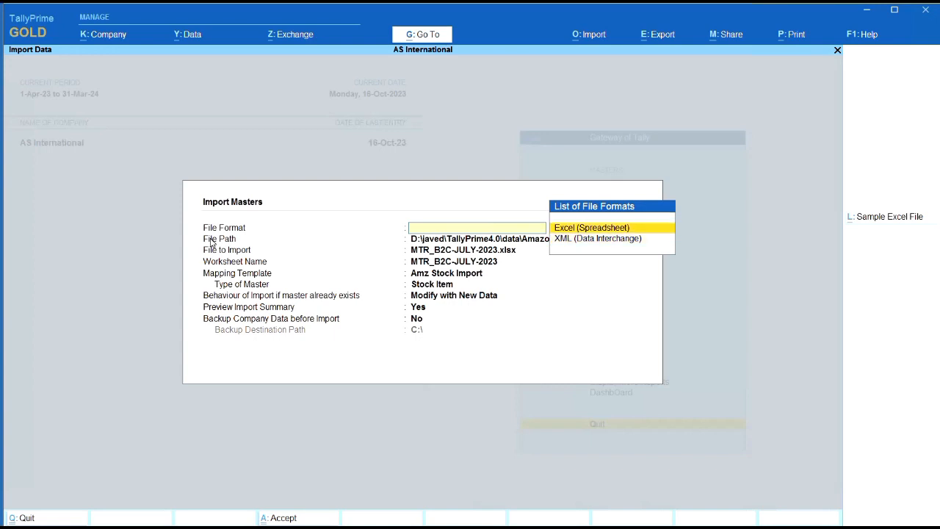
{"action": "key", "text": "Down"}
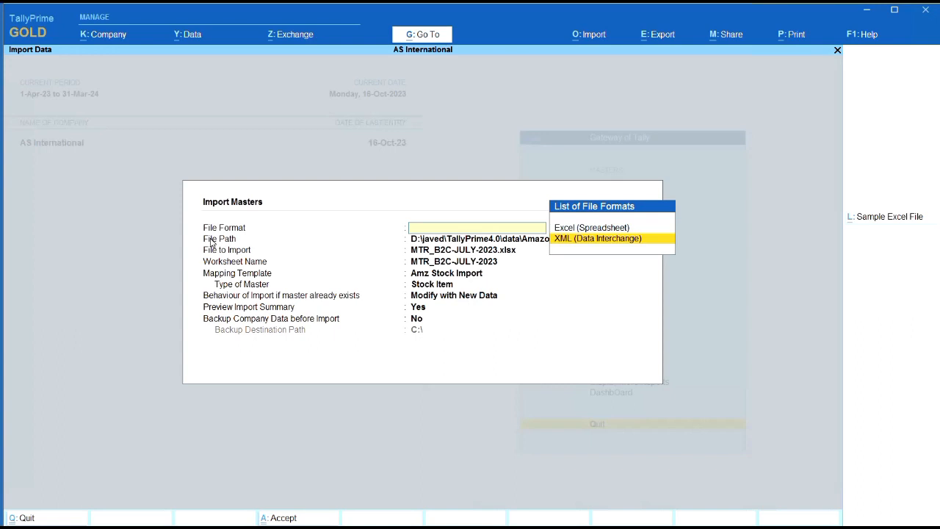
{"action": "key", "text": "Up"}
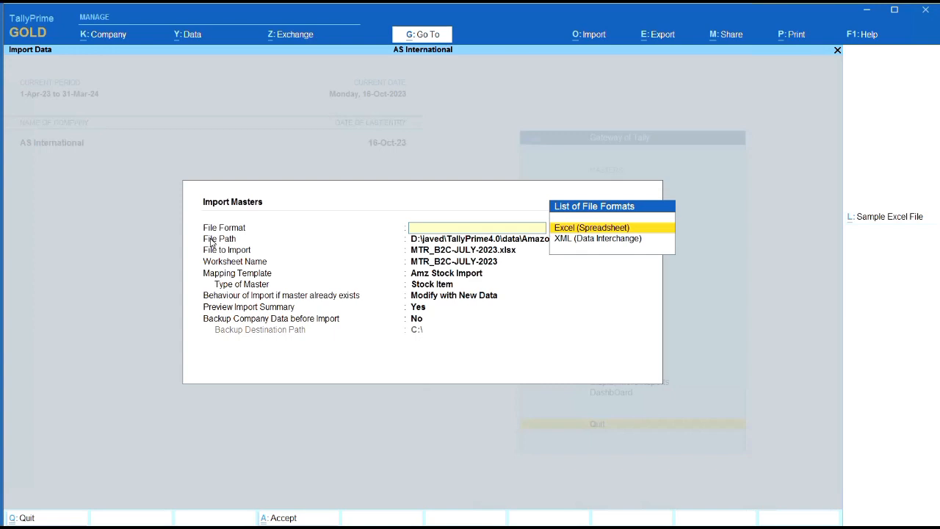
{"action": "key", "text": "Return"}
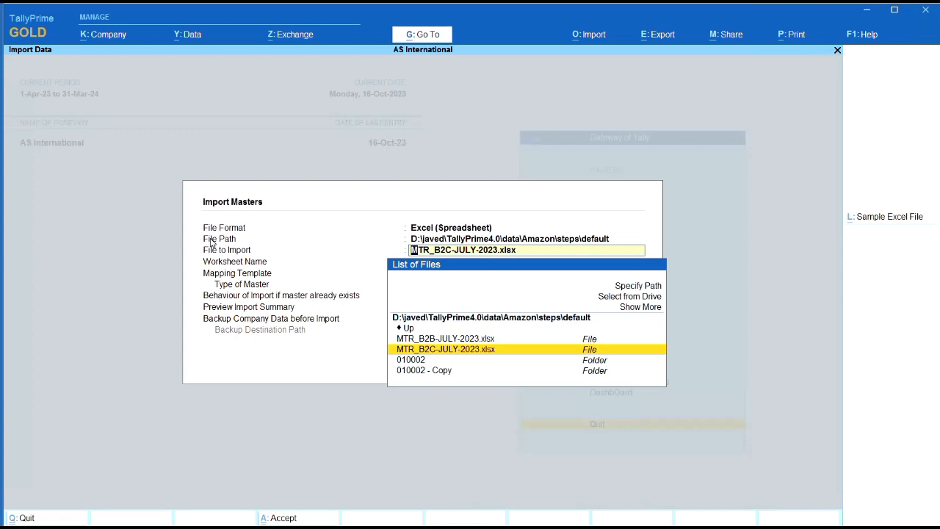
{"action": "key", "text": "Return"}
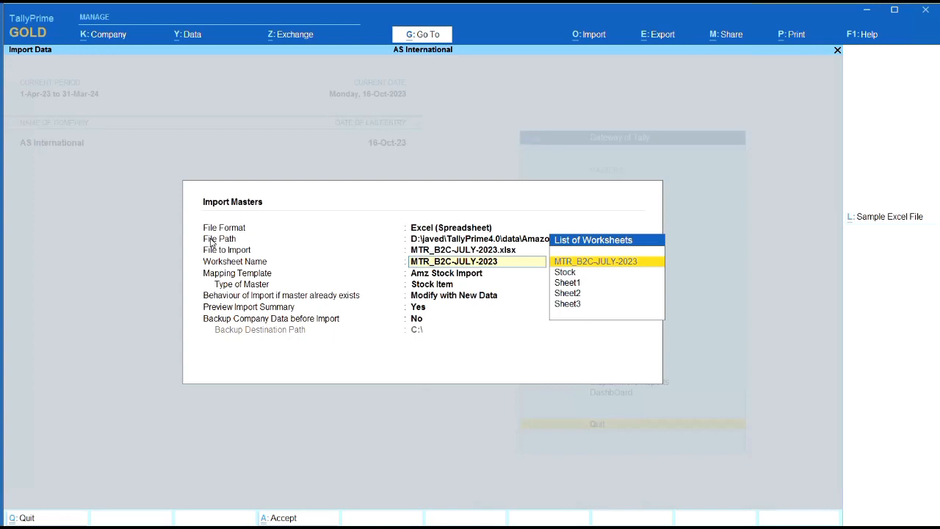
- Set the worksheet to Stock and keep Amz Stock Import as the mapping template
{"action": "key", "text": "Down"}
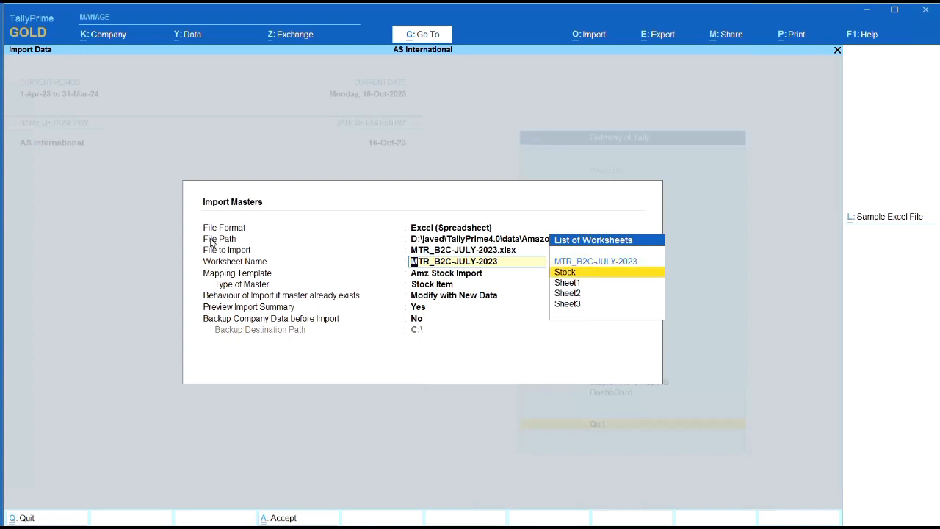
{"action": "key", "text": "Return"}
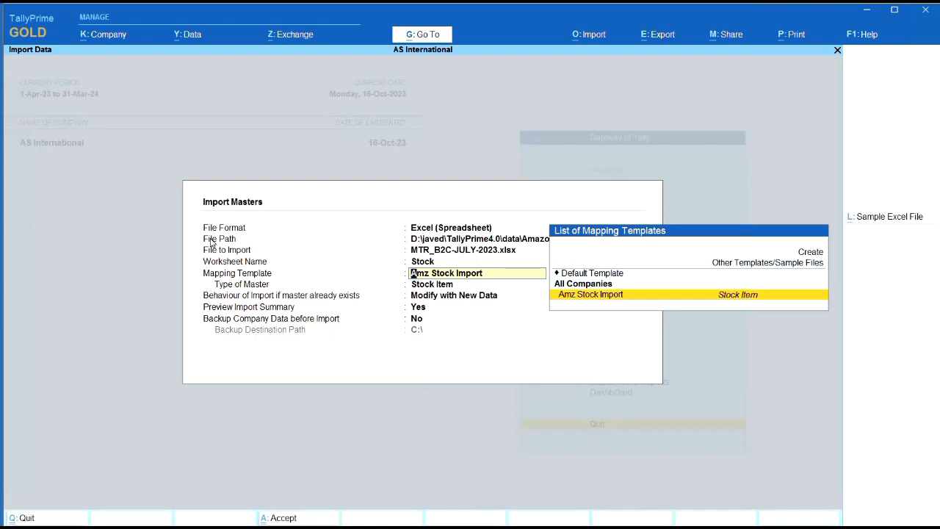
{"action": "key", "text": "Return"}
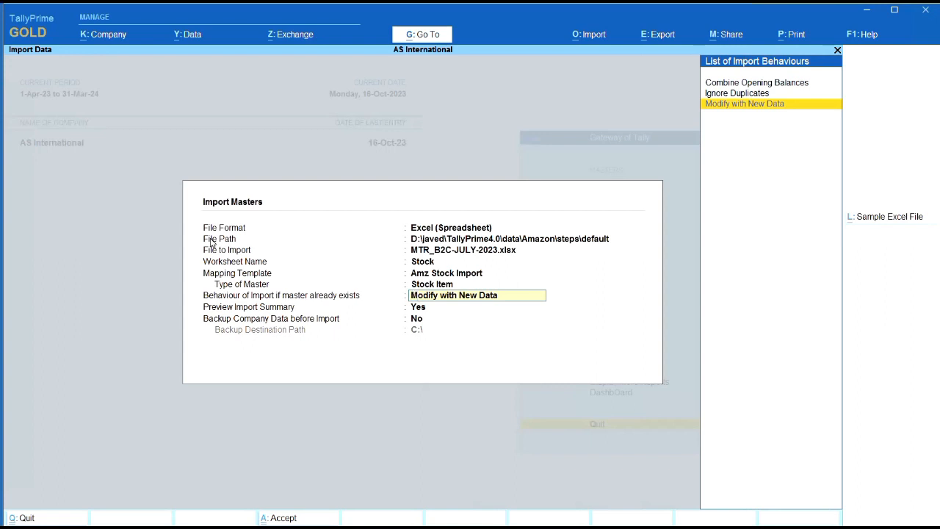
- Keep Modify with New Data, import summary preview Yes and company backup No, and import the previewed stock items
{"action": "key", "text": "Return"}
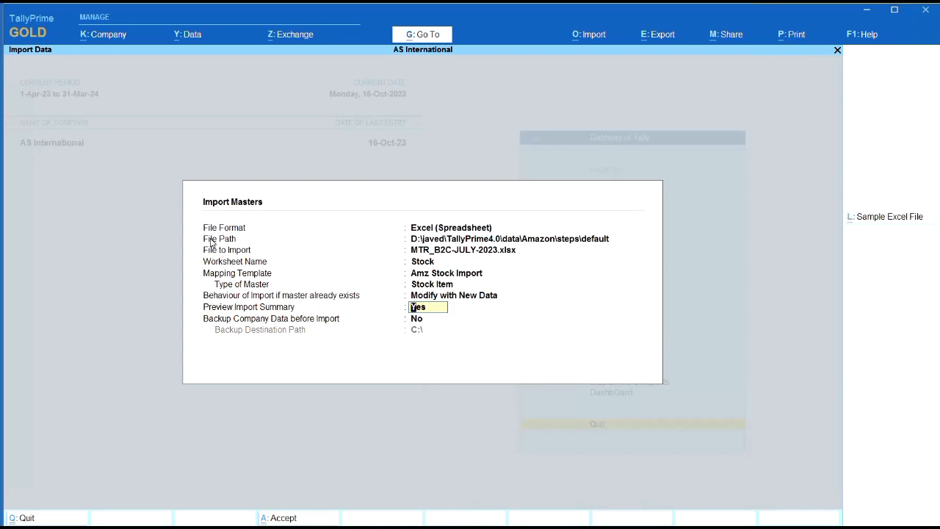
{"action": "key", "text": "Return"}
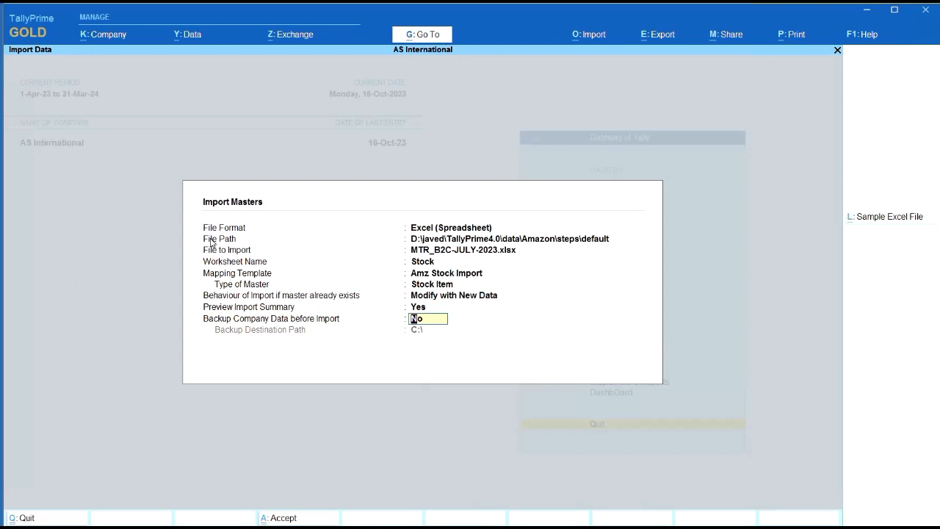
{"action": "key", "text": "Return"}
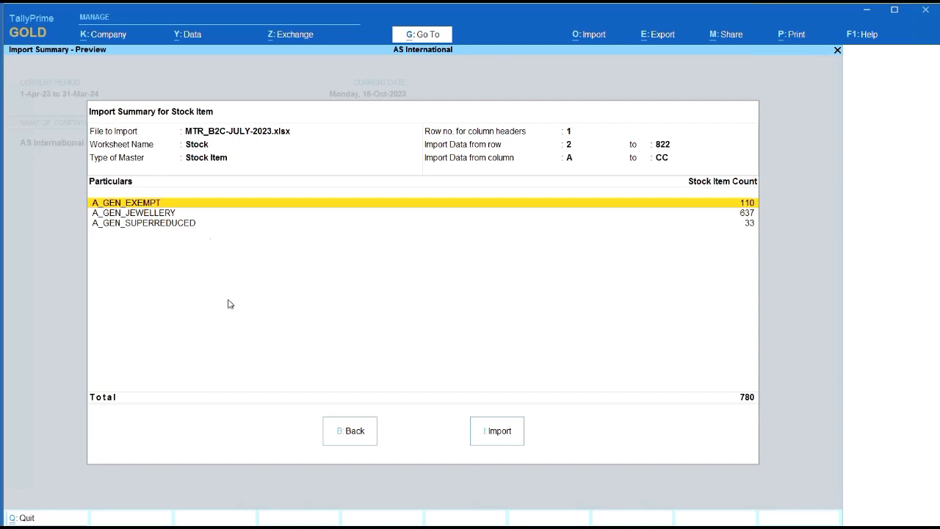
{"action": "left_click", "coordinate": [488, 430]}
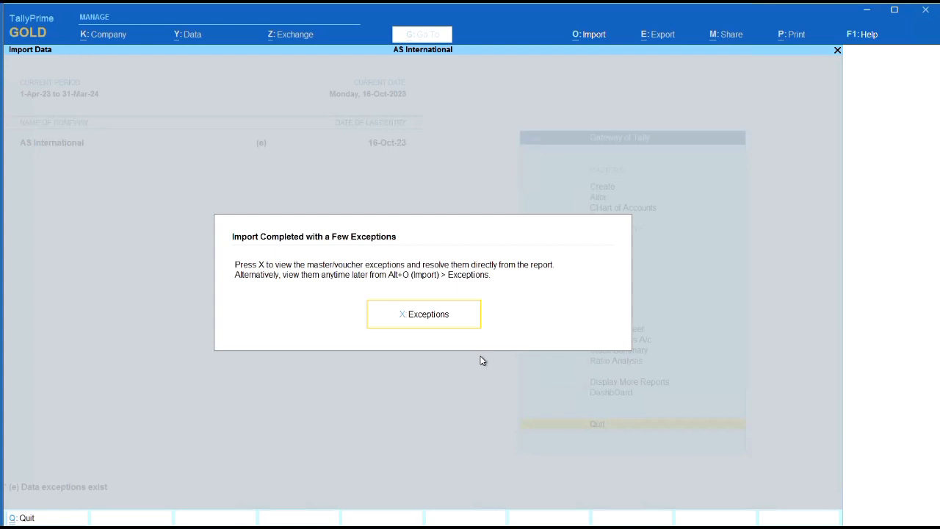
- Open the import exceptions and examine the stock items whose name or alias is the same as in another master
{"action": "left_click", "coordinate": [431, 321]}
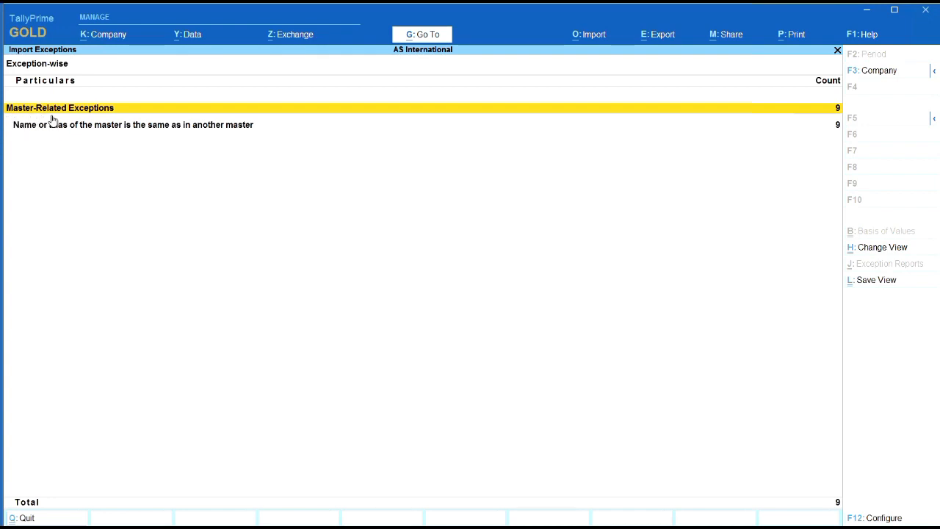
{"action": "key", "text": "Down"}
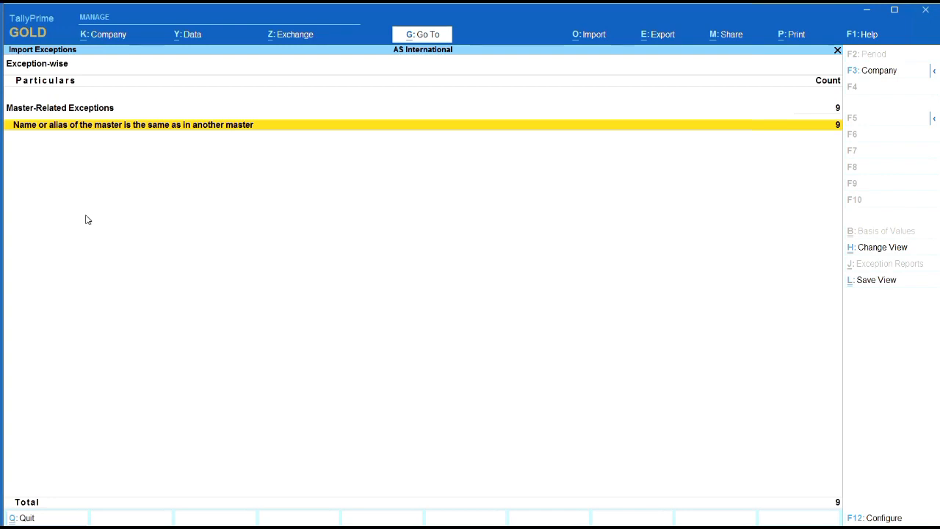
{"action": "key", "text": "Return"}
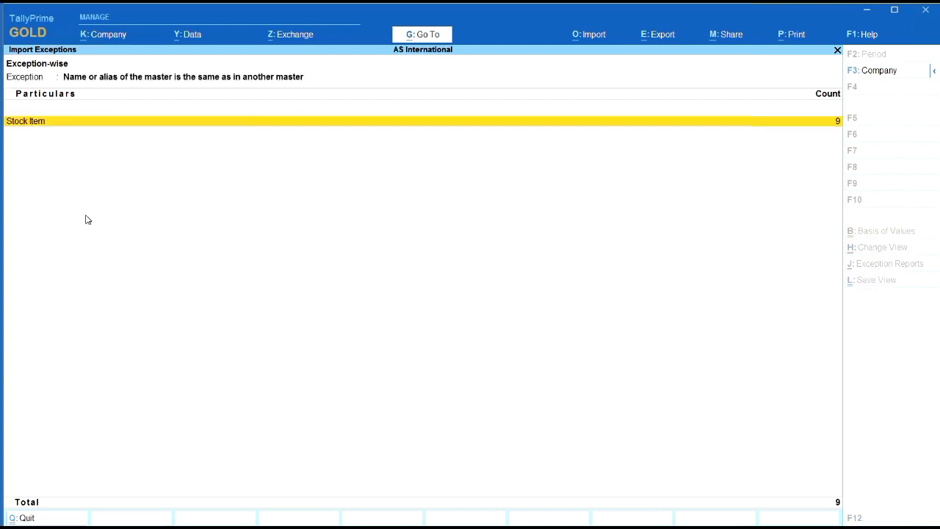
{"action": "key", "text": "Return"}
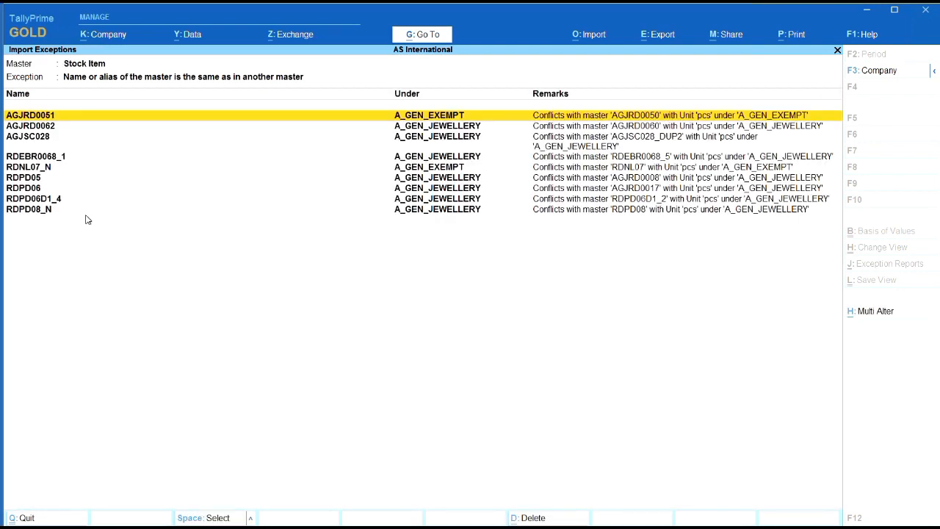
{"action": "key", "text": "Down"}
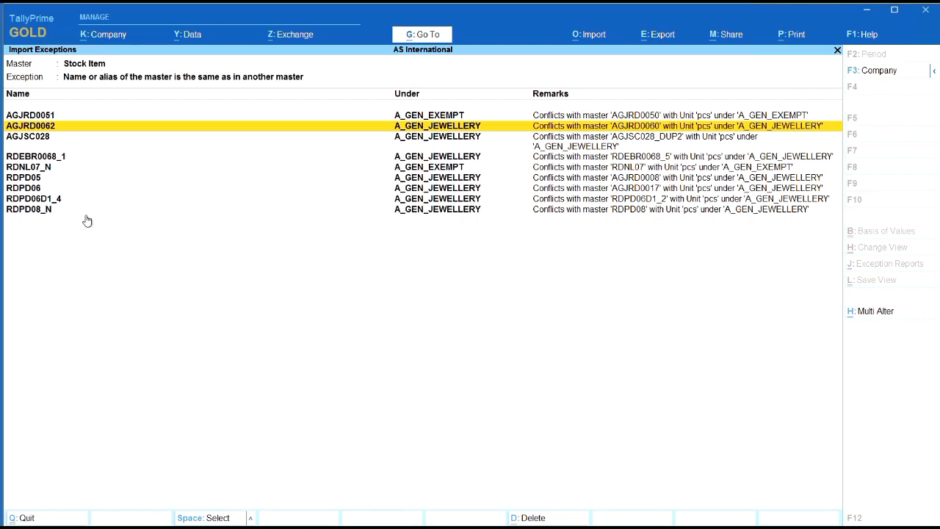
{"action": "key", "text": "Up"}
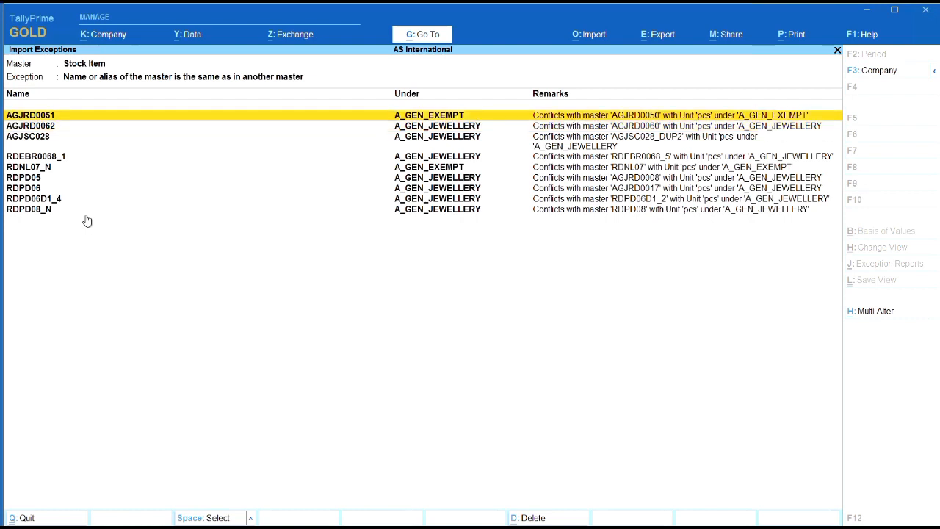
{"action": "key", "text": "Return"}
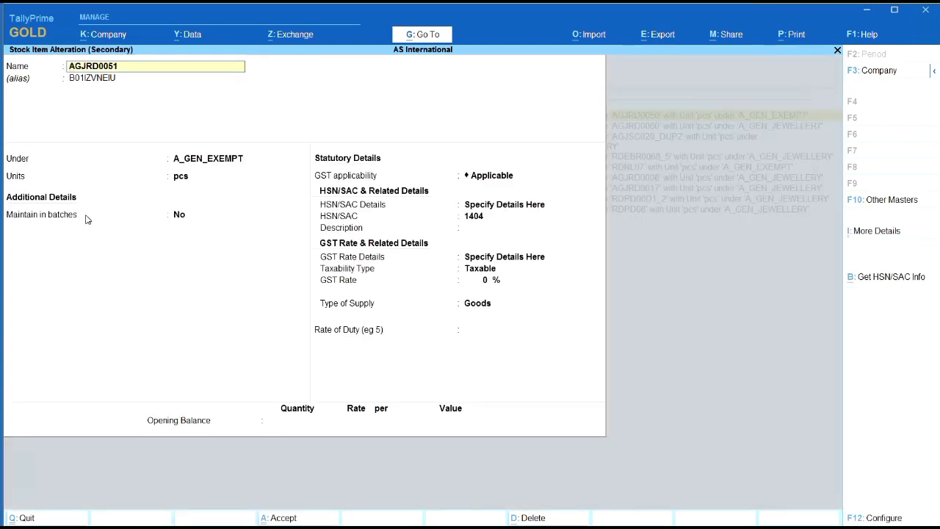
{"action": "key", "text": "Return"}
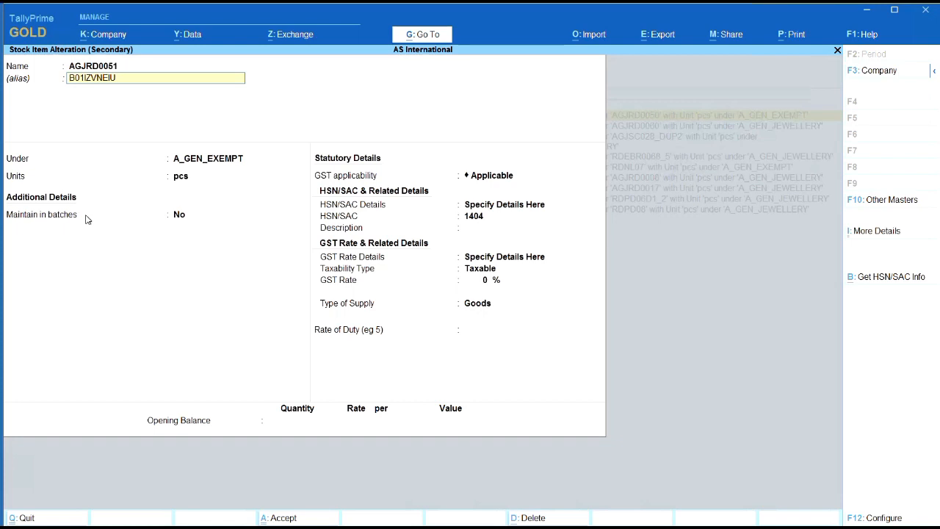
{"action": "key", "text": "BackSpace"}
{"action": "key", "text": "Escape"}
{"action": "key", "text": "y"}
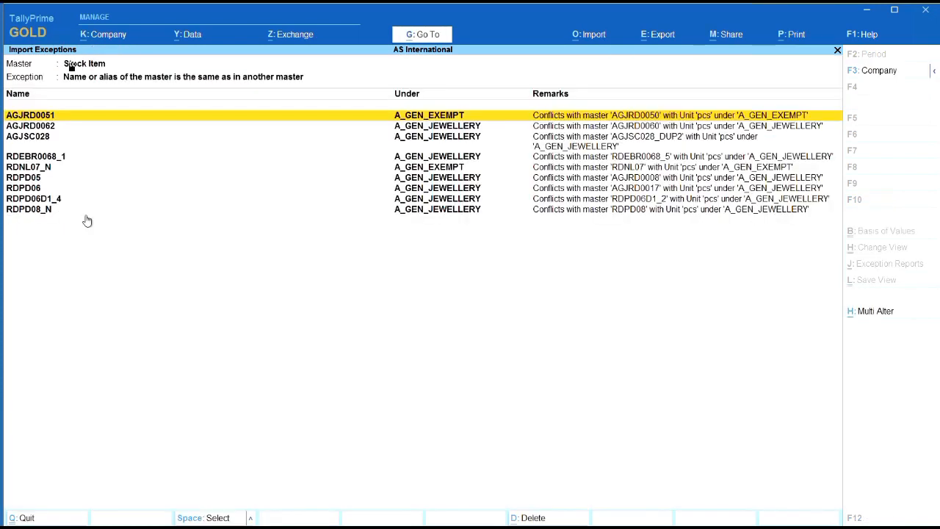
- Change the alias of stock item AGJRD0051 to B01IZVNEIU51 and save the altered item
{"action": "key", "text": "Return"}
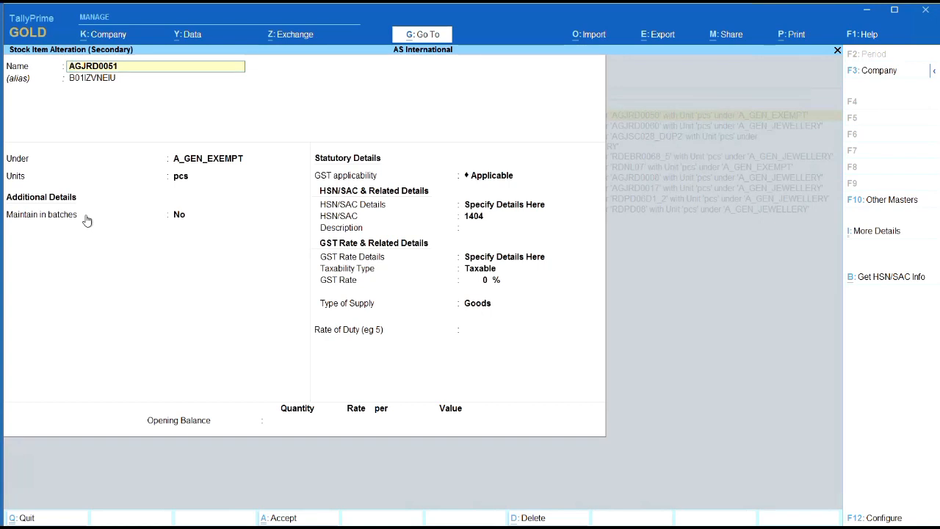
{"action": "key", "text": "Return"}
{"action": "key", "text": "Return"}
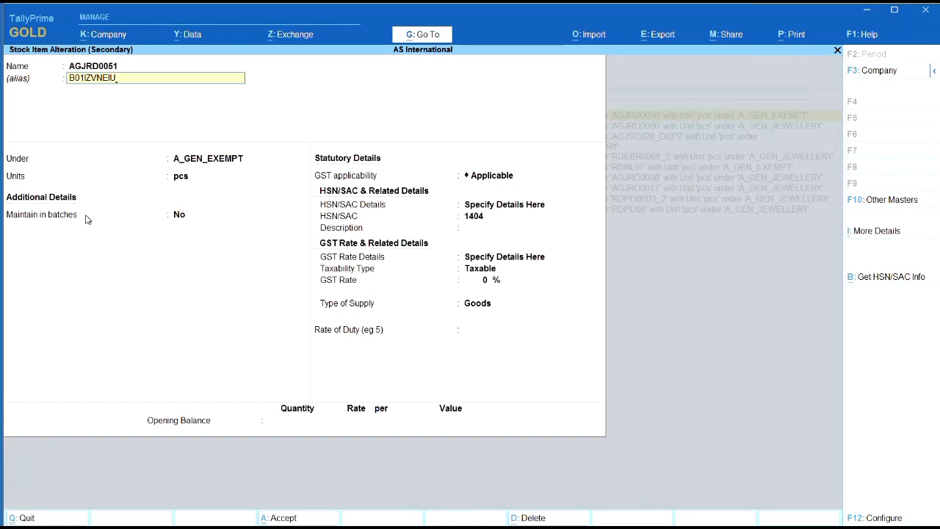
{"action": "type", "text": "51"}
{"action": "key", "text": "Return"}
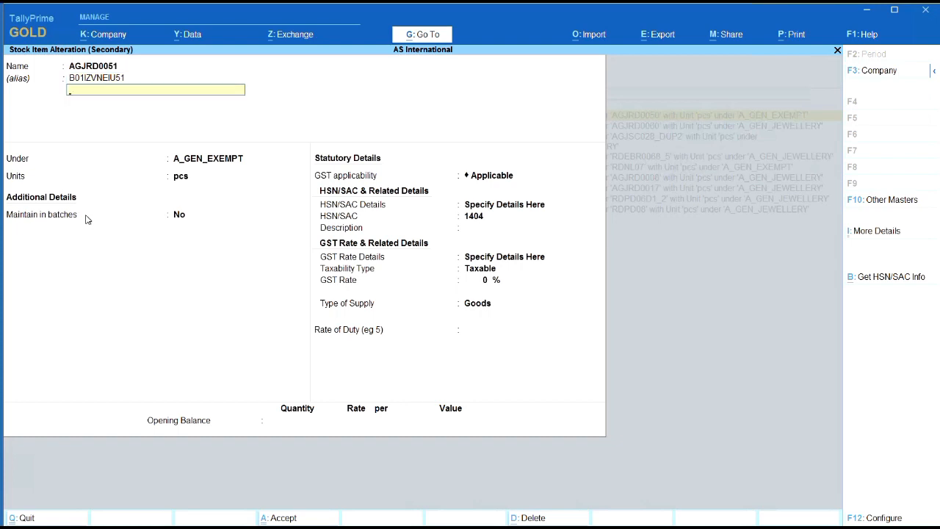
{"action": "key", "text": "Return"}
{"action": "key", "text": "ctrl+a"}
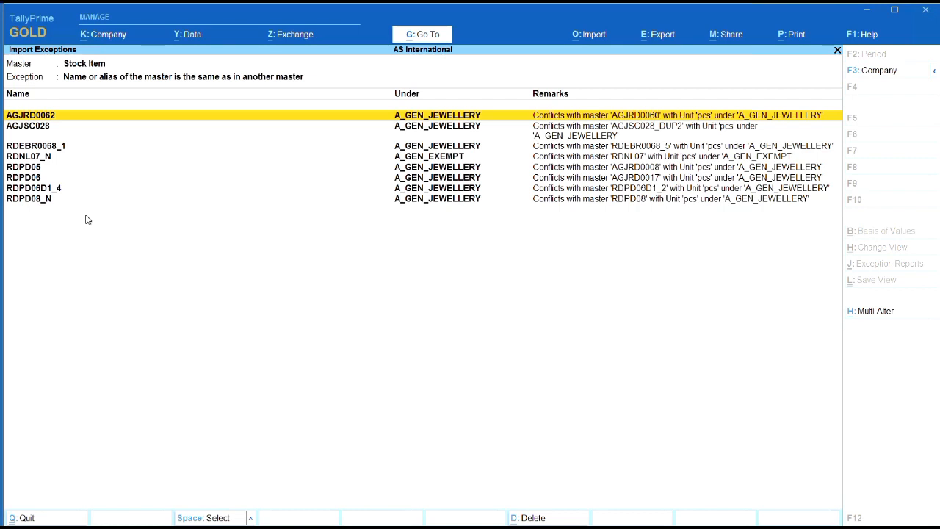
{"action": "key", "text": "space"}
{"action": "key", "text": "space"}
{"action": "key", "text": "space"}
{"action": "key", "text": "space"}
{"action": "key", "text": "space"}
{"action": "key", "text": "space"}
{"action": "key", "text": "space"}
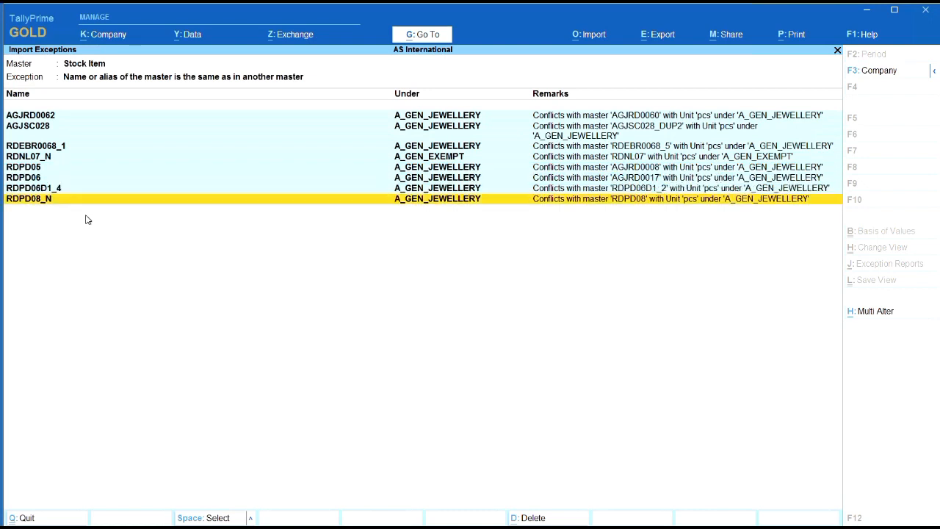
{"action": "key", "text": "space"}
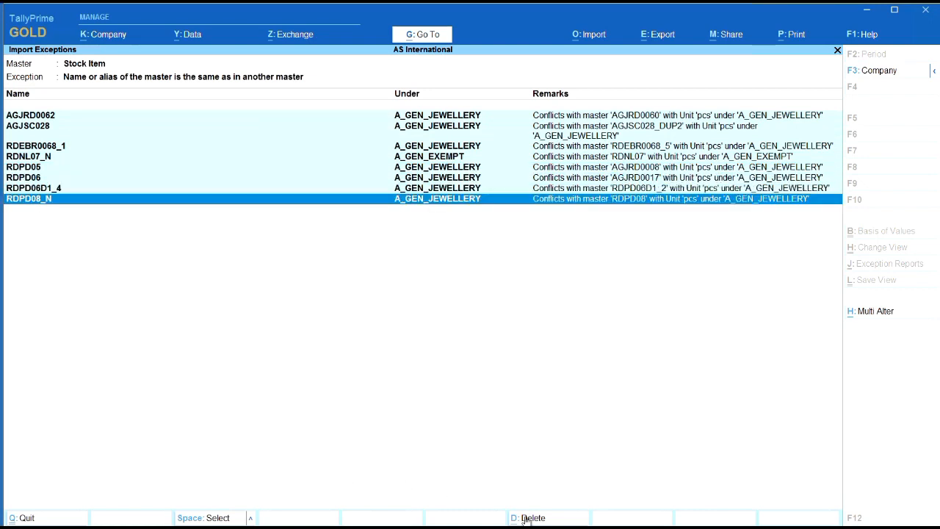
- Leave the import exceptions without deleting any stock items and return to the Gateway of Tally
{"action": "key", "text": "Escape"}
{"action": "key", "text": "Escape"}
{"action": "key", "text": "Escape"}
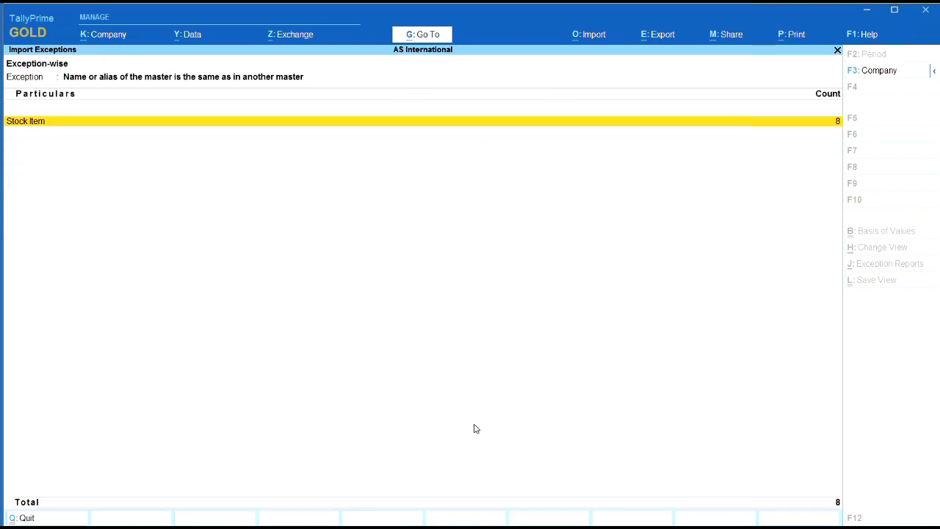
{"action": "key", "text": "Escape"}
{"action": "key", "text": "Escape"}
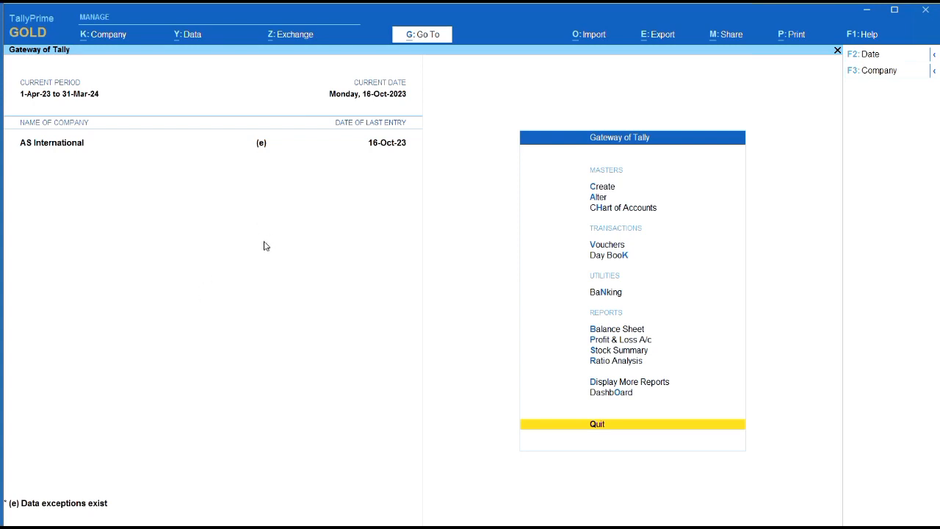
- Open the import configuration settings
{"action": "left_click", "coordinate": [594, 37]}
{"action": "key", "text": "Down"}
{"action": "key", "text": "Down"}
{"action": "key", "text": "Down"}
{"action": "key", "text": "Down"}
{"action": "key", "text": "Down"}
{"action": "key", "text": "Down"}
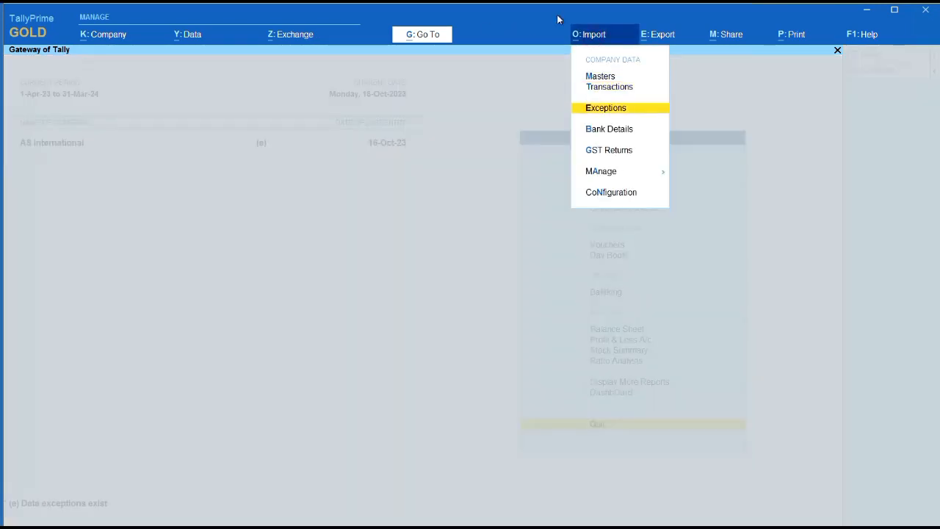
{"action": "key", "text": "Return"}
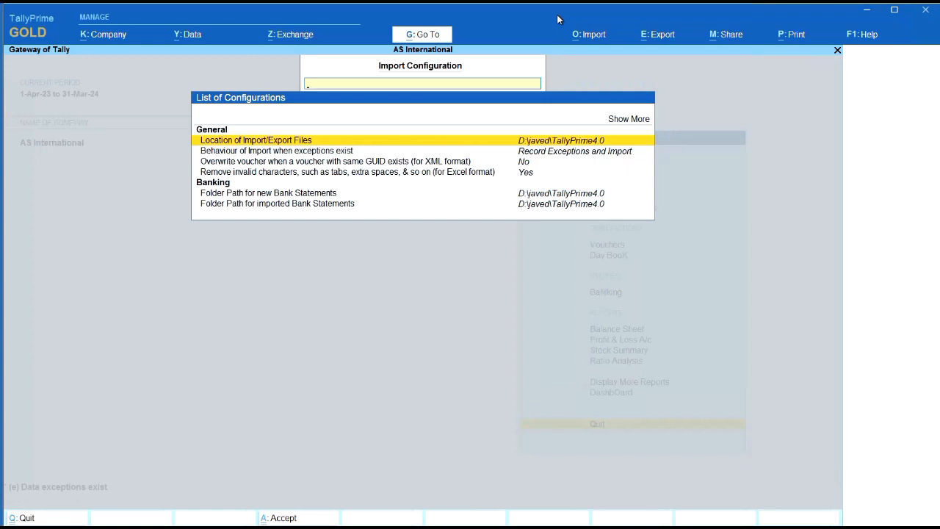
- Review the options for the behaviour of import when exceptions exist and keep Record Exceptions and Import
{"action": "key", "text": "Down"}
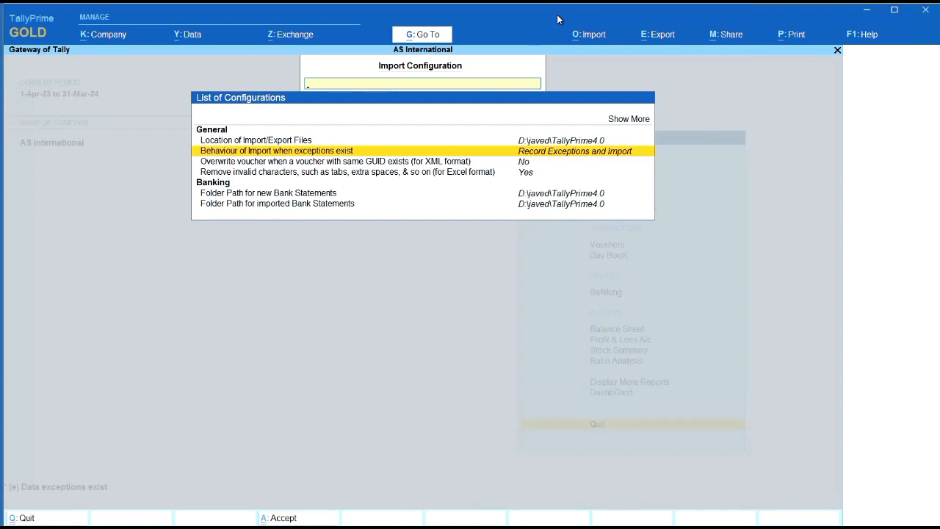
{"action": "key", "text": "Return"}
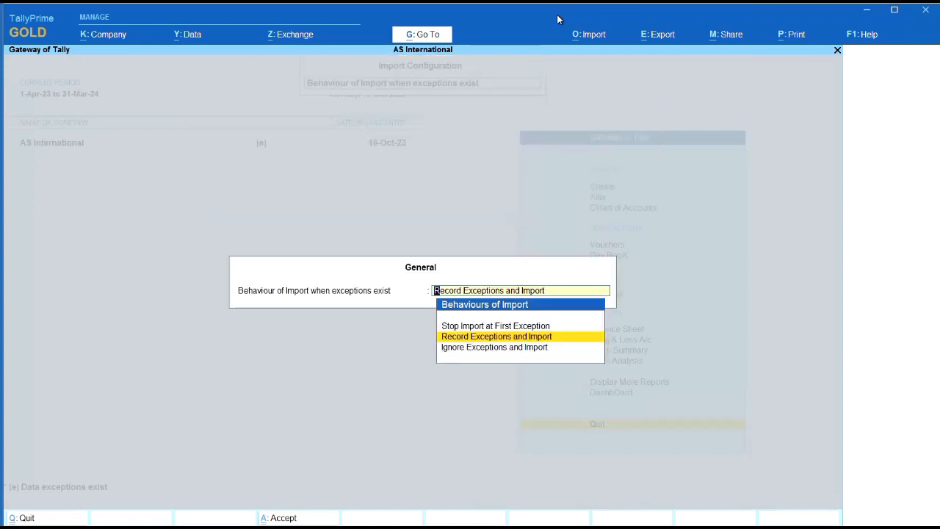
{"action": "key", "text": "Up"}
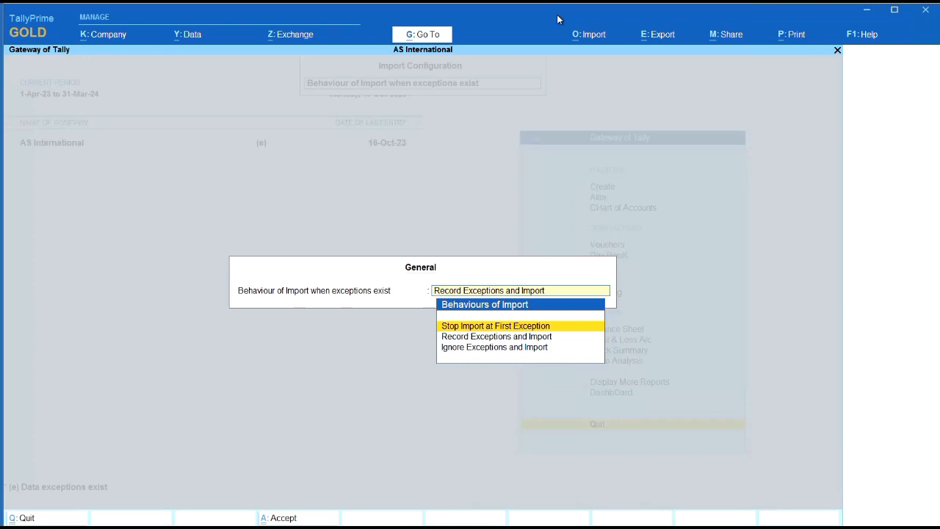
{"action": "key", "text": "Down"}
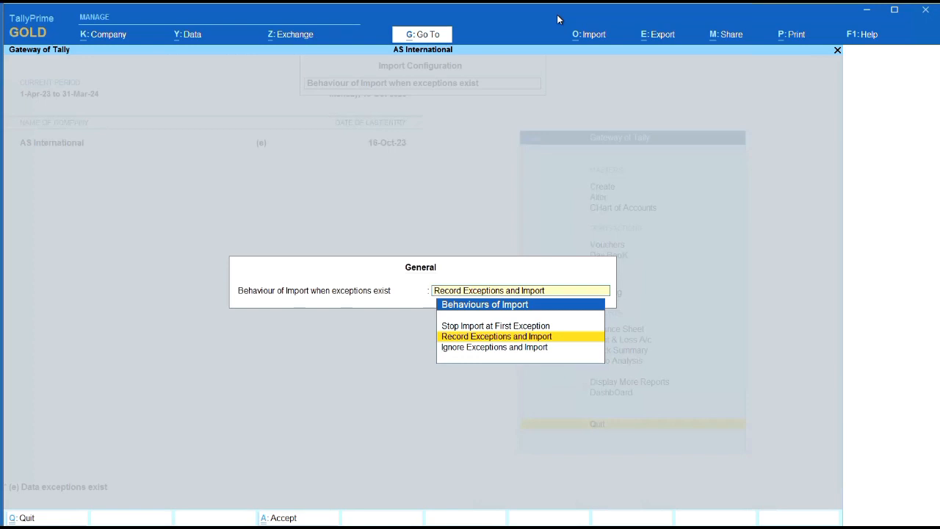
{"action": "key", "text": "Down"}
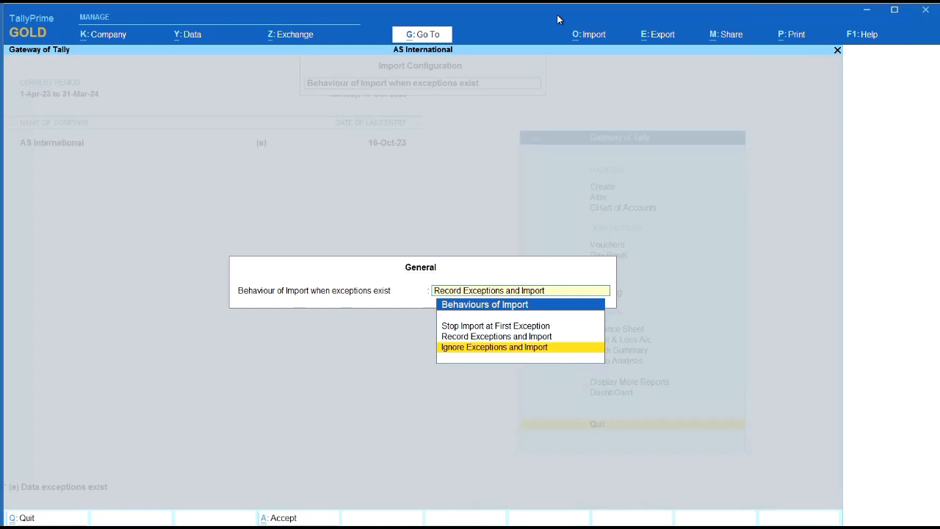
{"action": "key", "text": "Up"}
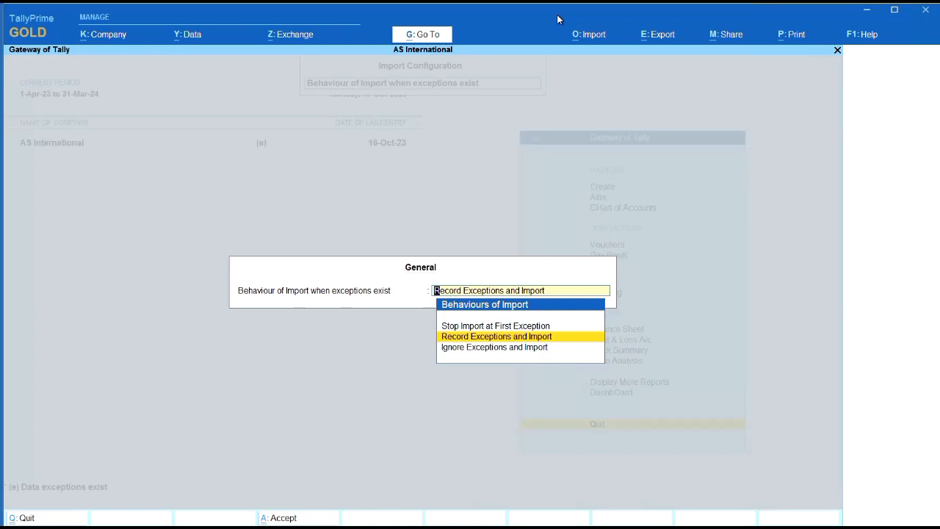
{"action": "key", "text": "Return"}
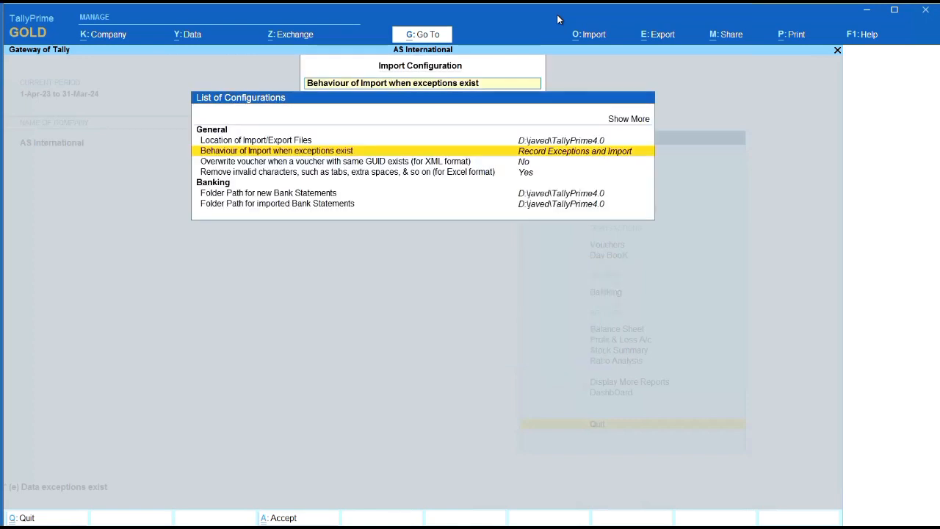
- Examine the settings for overwriting same-GUID vouchers and removing invalid Excel characters, and close the import configuration
{"action": "key", "text": "Escape"}
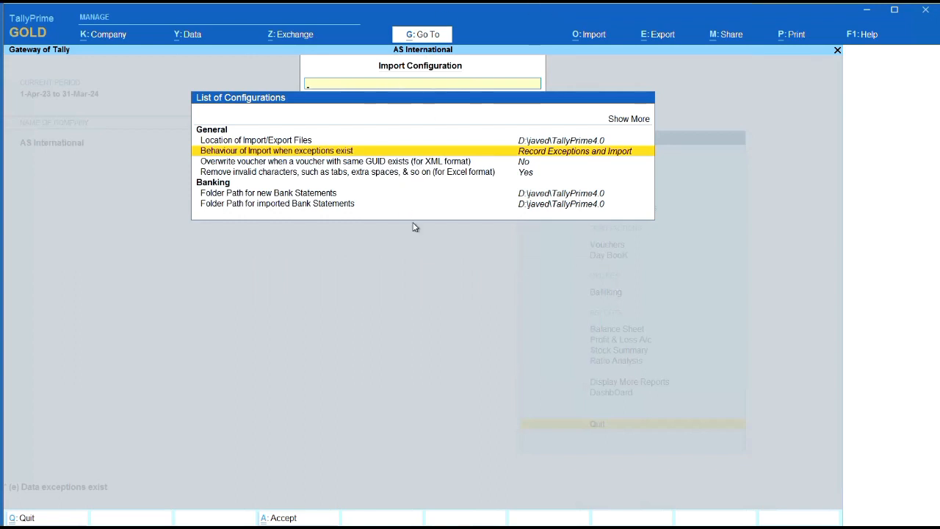
{"action": "key", "text": "Down"}
{"action": "key", "text": "Down"}
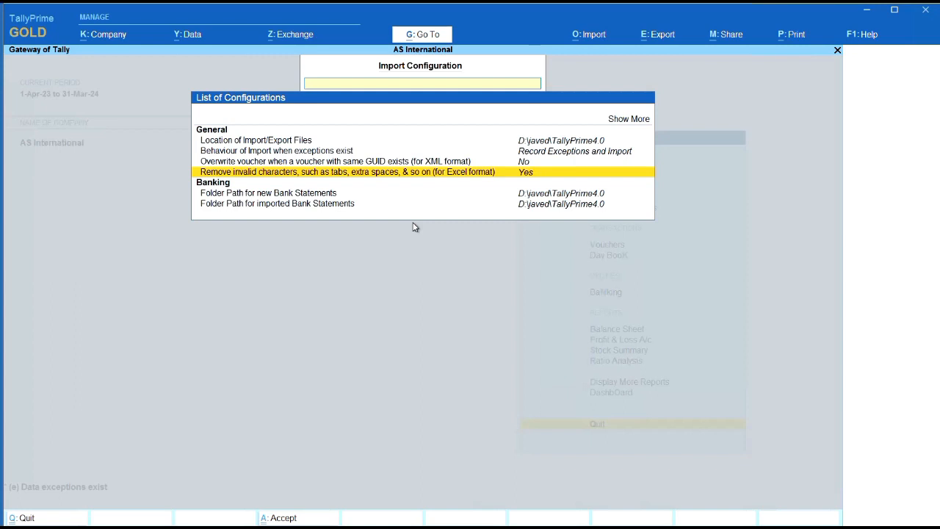
{"action": "key", "text": "Escape"}
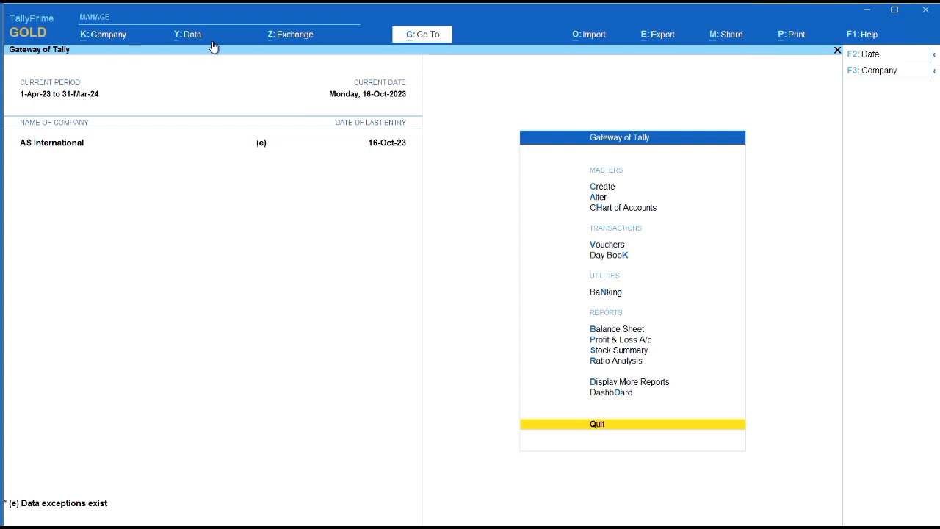
{"action": "key", "text": "Escape"}
{"action": "key", "text": "Escape"}
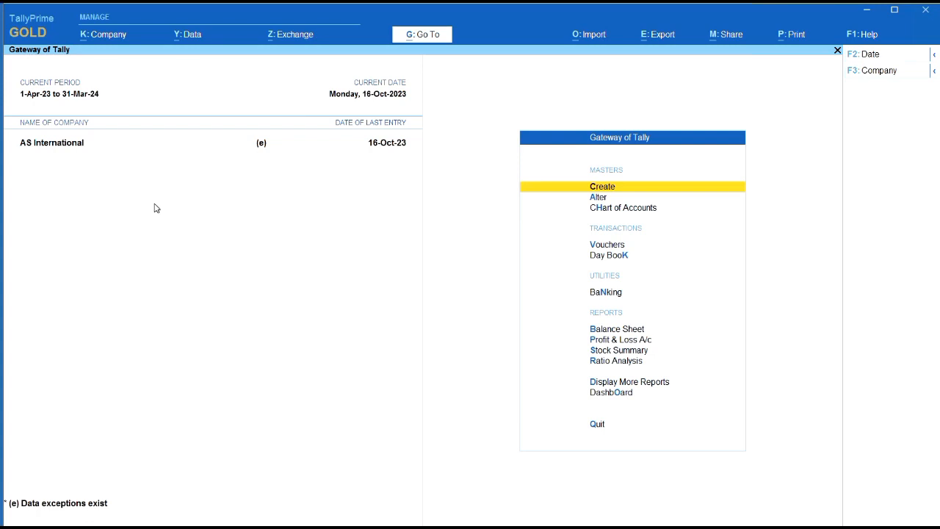
- Open the All Exceptions report for the company data
{"action": "left_click", "coordinate": [193, 38]}
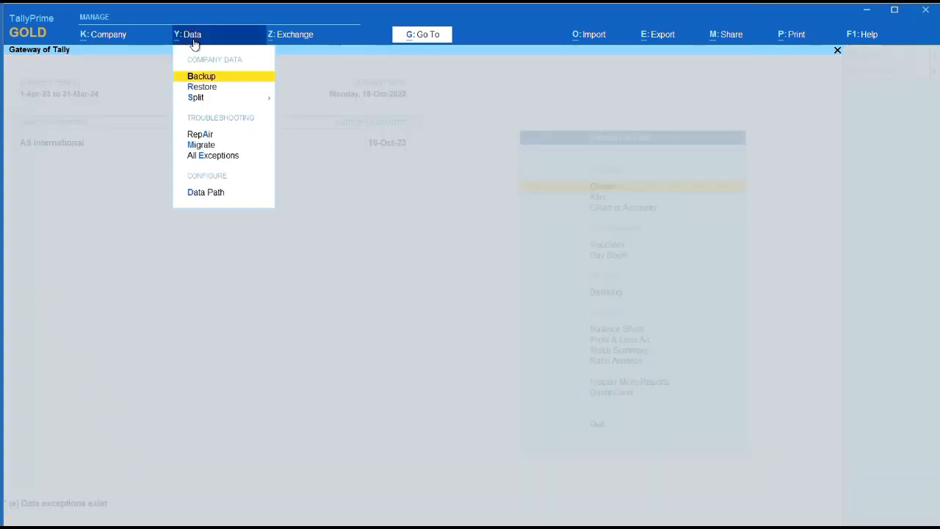
{"action": "key", "text": "Down"}
{"action": "key", "text": "Down"}
{"action": "key", "text": "Down"}
{"action": "key", "text": "Down"}
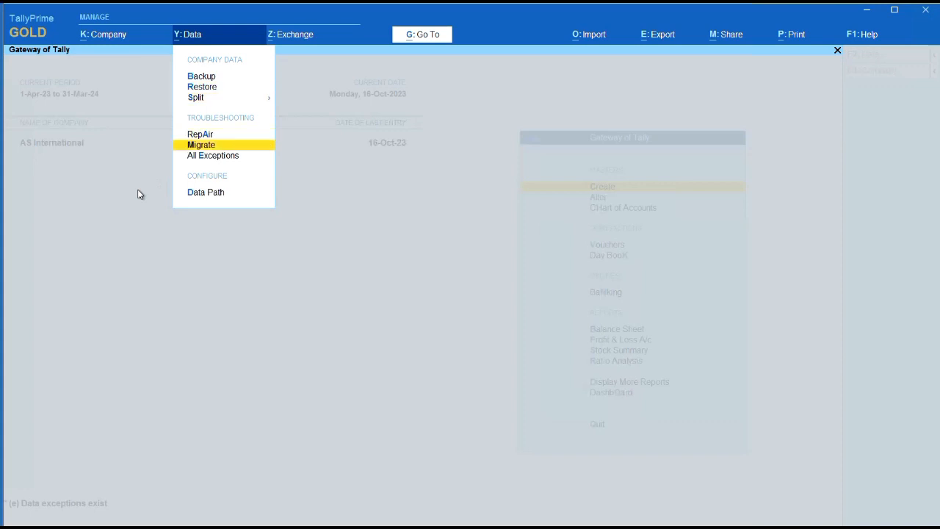
{"action": "key", "text": "Down"}
{"action": "key", "text": "Return"}
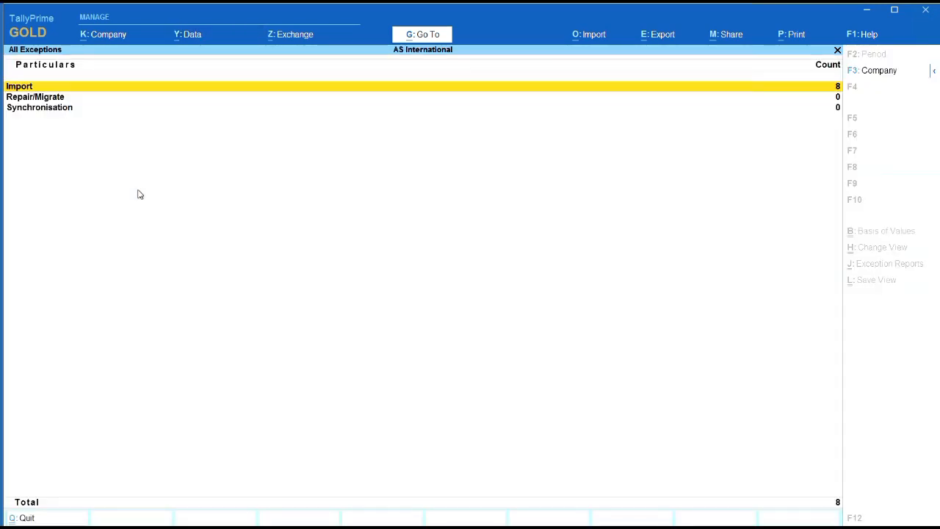
- Drill into the import exceptions for stock items whose name or alias matches another master, and select all of them
{"action": "key", "text": "Down"}
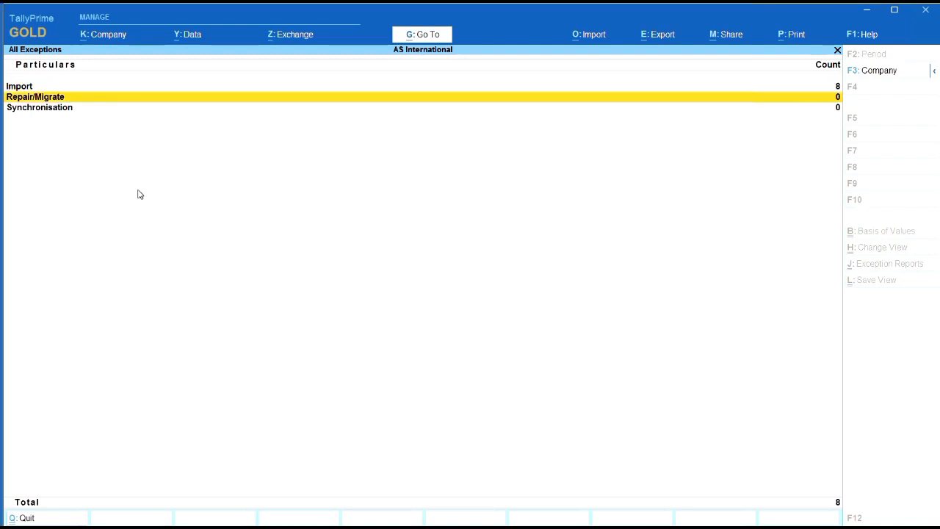
{"action": "key", "text": "Down"}
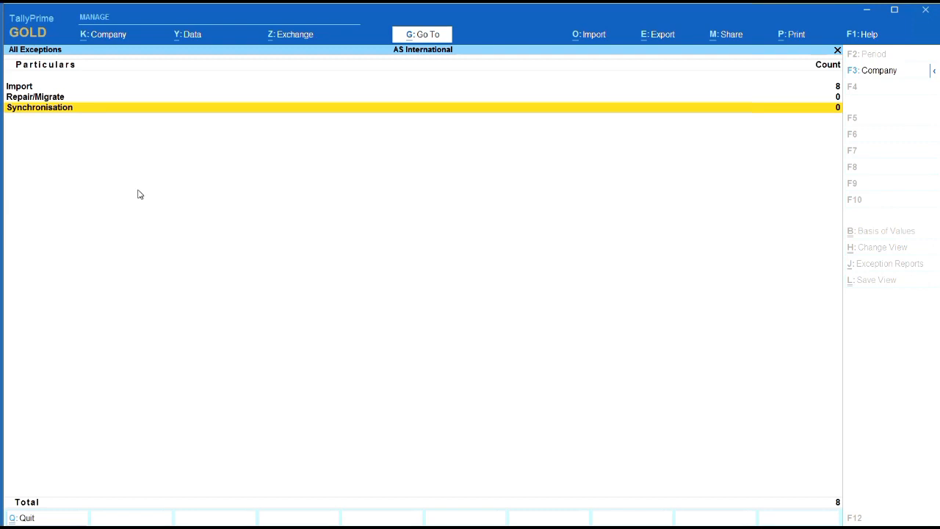
{"action": "key", "text": "Up"}
{"action": "key", "text": "Up"}
{"action": "key", "text": "Return"}
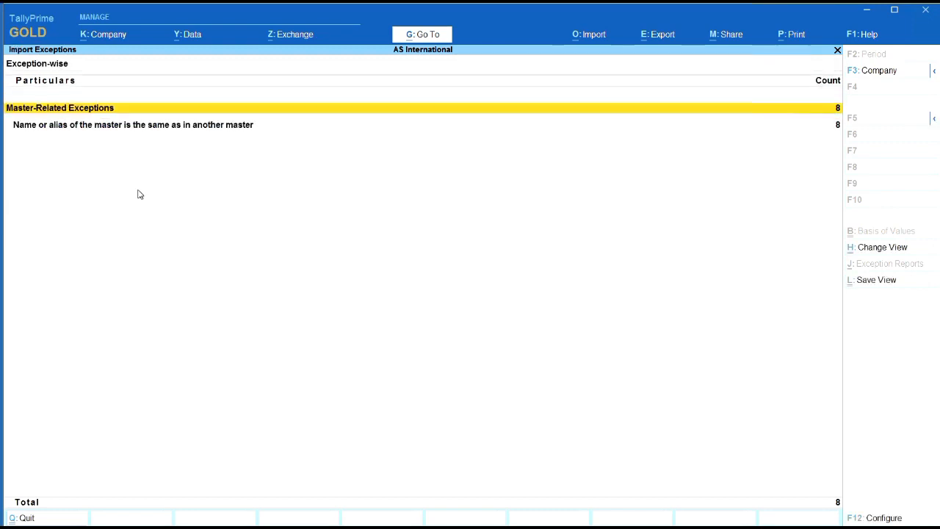
{"action": "key", "text": "Down"}
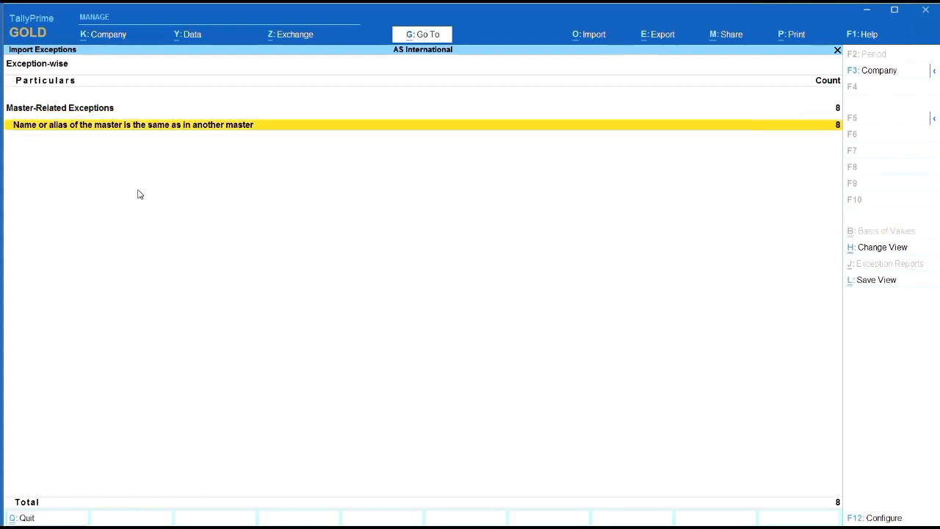
{"action": "key", "text": "Return"}
{"action": "key", "text": "Return"}
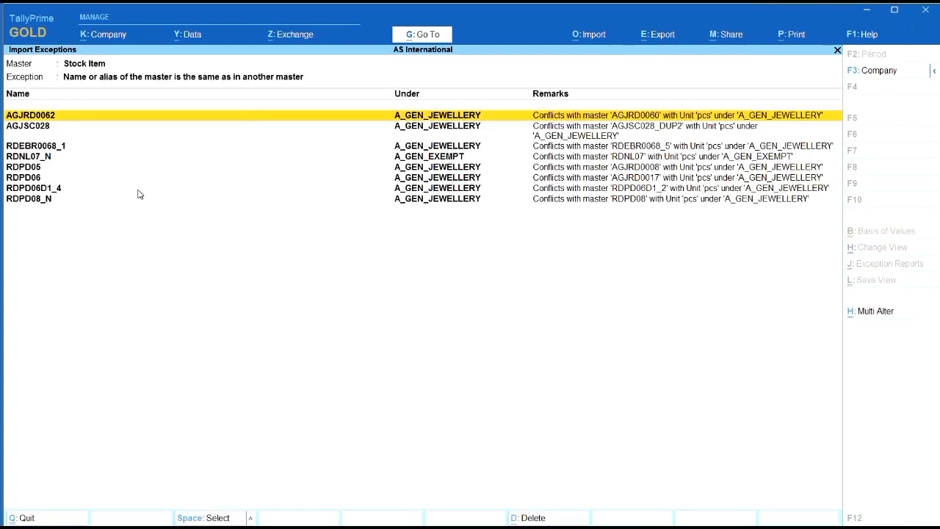
{"action": "key", "text": "ctrl+space"}
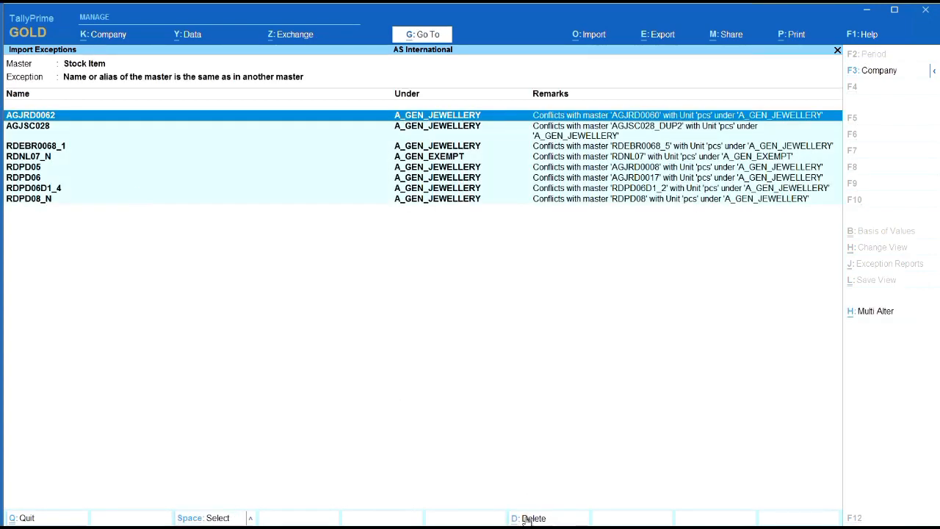
- Delete the selected stock item import exceptions and return from the exceptions report to the Gateway of Tally
{"action": "left_click", "coordinate": [523, 518]}
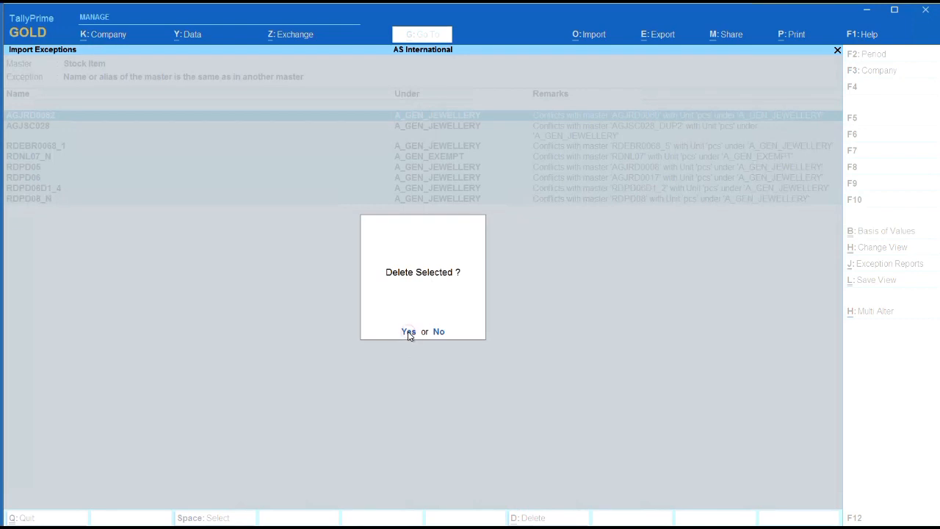
{"action": "left_click", "coordinate": [409, 332]}
{"action": "key", "text": "Escape"}
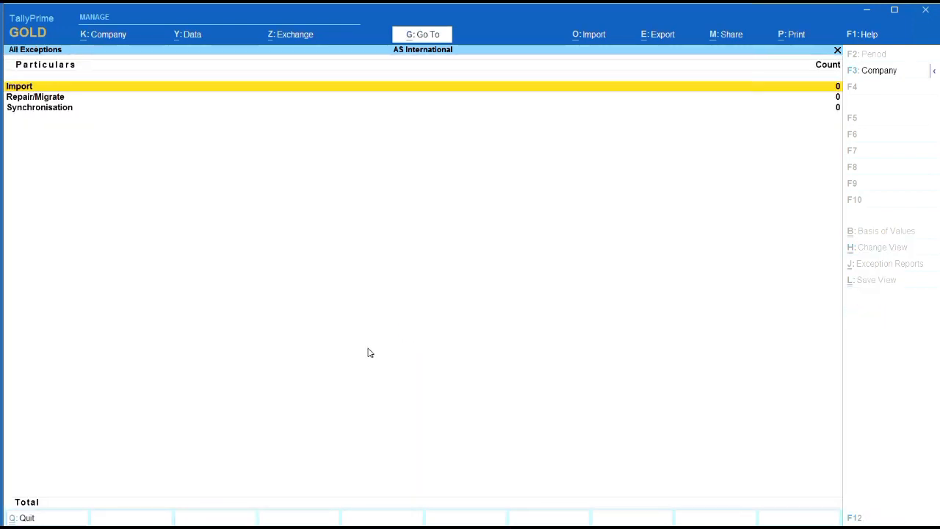
{"action": "key", "text": "Escape"}
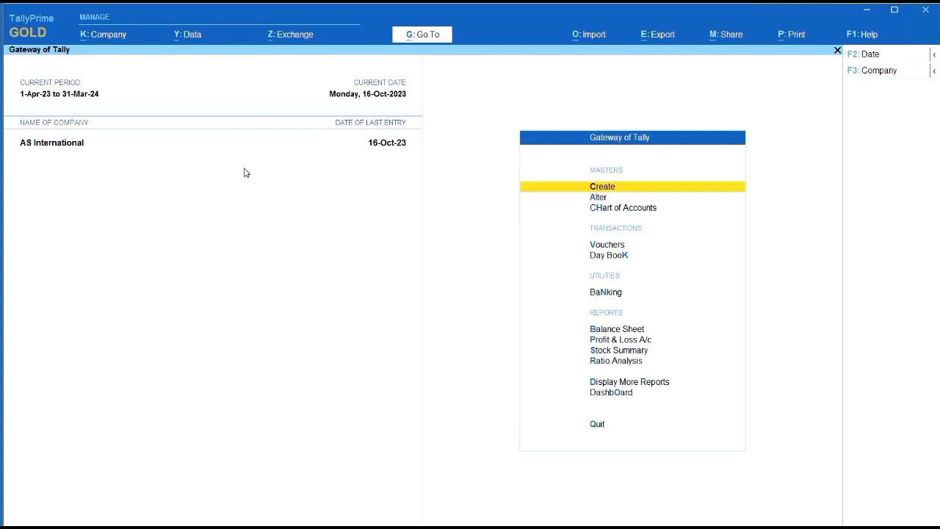
- Open the Stock Items list from the Chart of Accounts and show it in the Stock Item View
{"action": "key", "text": "Down"}
{"action": "key", "text": "Escape"}
{"action": "key", "text": "Escape"}
{"action": "key", "text": "Down"}
{"action": "key", "text": "Down"}
{"action": "key", "text": "Return"}
{"action": "key", "text": "Down"}
{"action": "key", "text": "Down"}
{"action": "key", "text": "Down"}
{"action": "key", "text": "Down"}
{"action": "key", "text": "Down"}
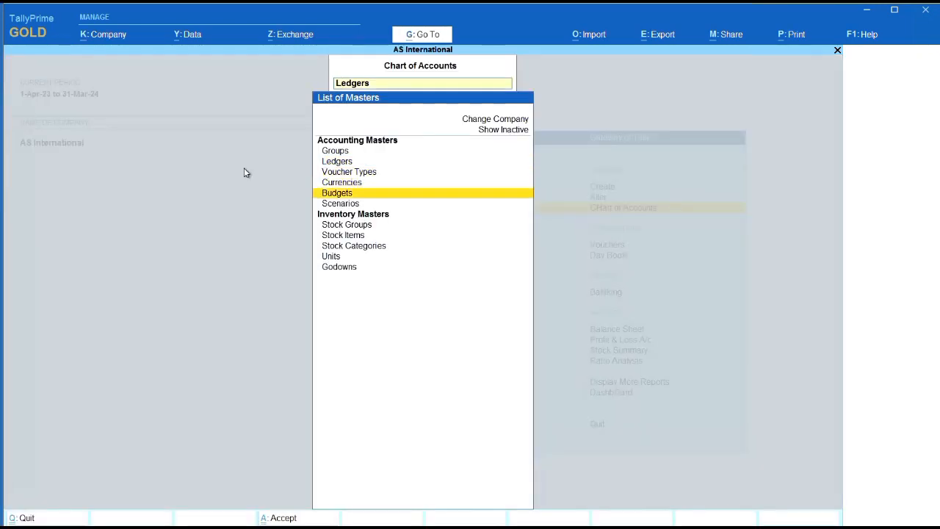
{"action": "key", "text": "Down"}
{"action": "key", "text": "Return"}
{"action": "key", "text": "Down"}
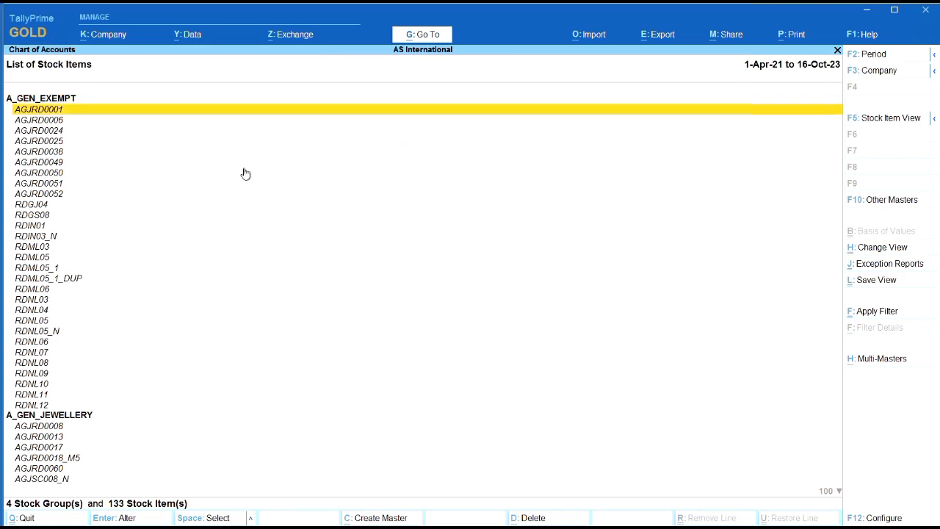
{"action": "key", "text": "Up"}
{"action": "key", "text": "Down"}
{"action": "left_click", "coordinate": [886, 119]}
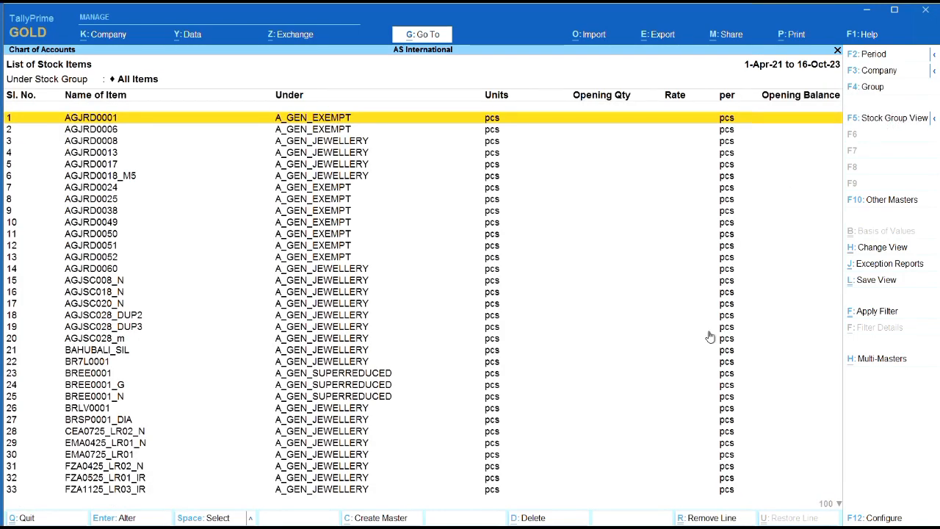
- Examine the alias, group, HSN/SAC and GST rate details of stock item AGJRD0006, and close it without saving
{"action": "key", "text": "Down"}
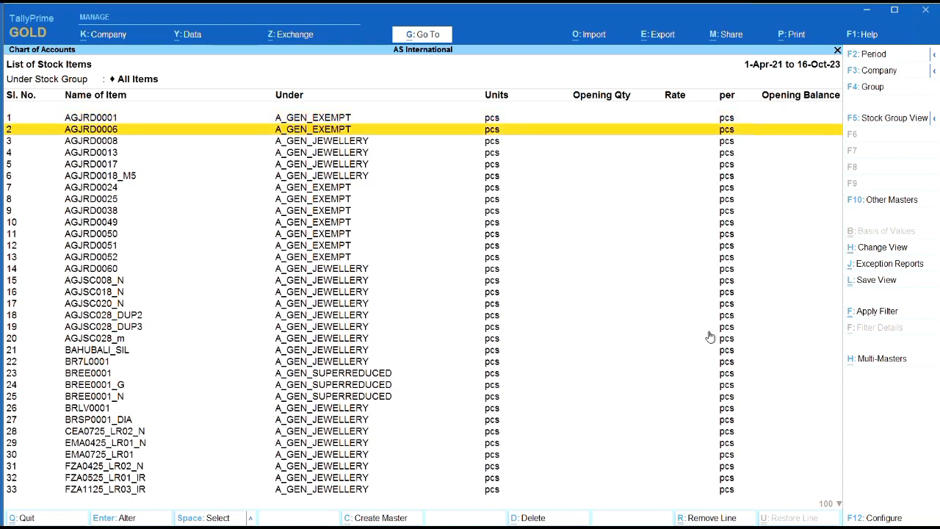
{"action": "key", "text": "Return"}
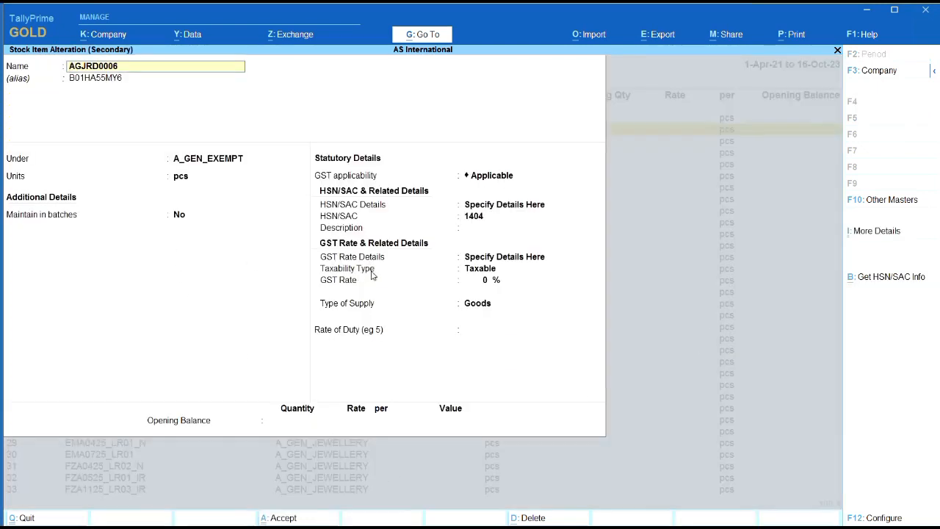
{"action": "key", "text": "Escape"}
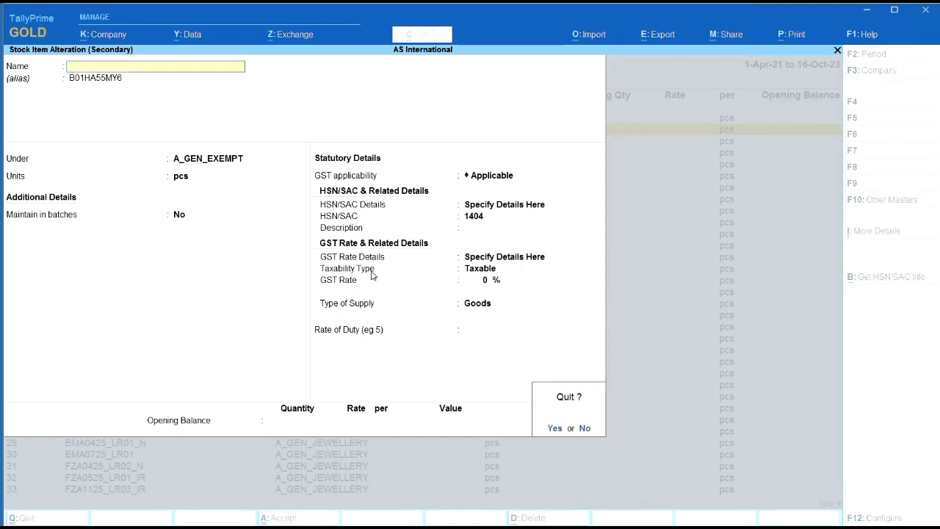
{"action": "key", "text": "y"}
- Examine the details of stock item XTAG0002_7MM near the end of the list, close it without saving and leave the stock item list
{"action": "key", "text": "End"}
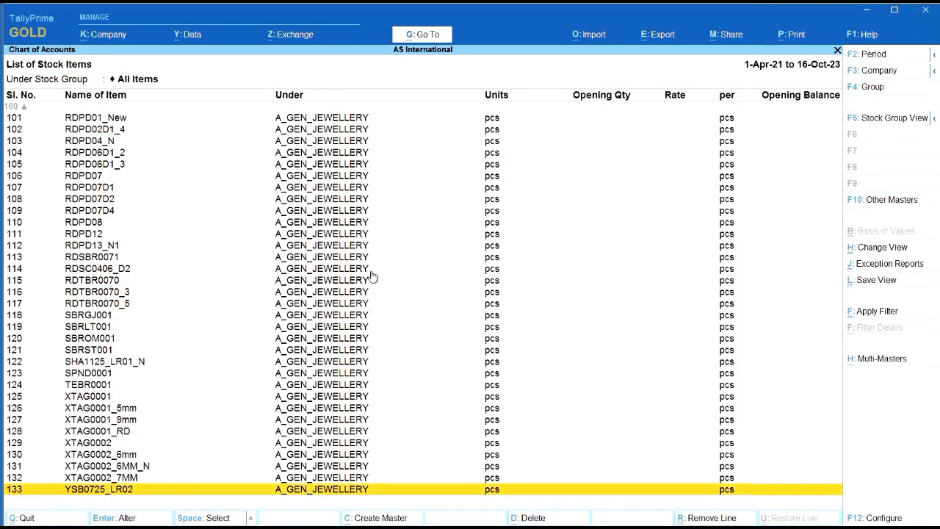
{"action": "key", "text": "Up"}
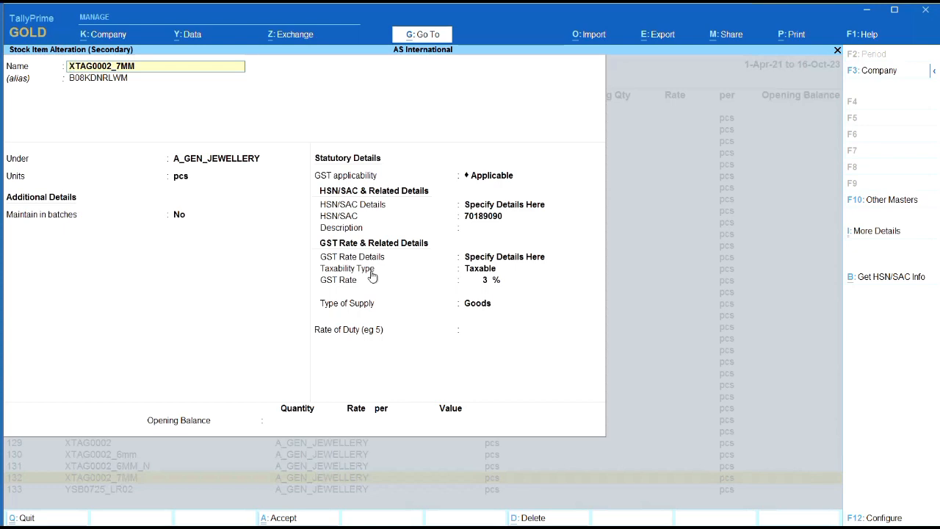
{"action": "key", "text": "Escape"}
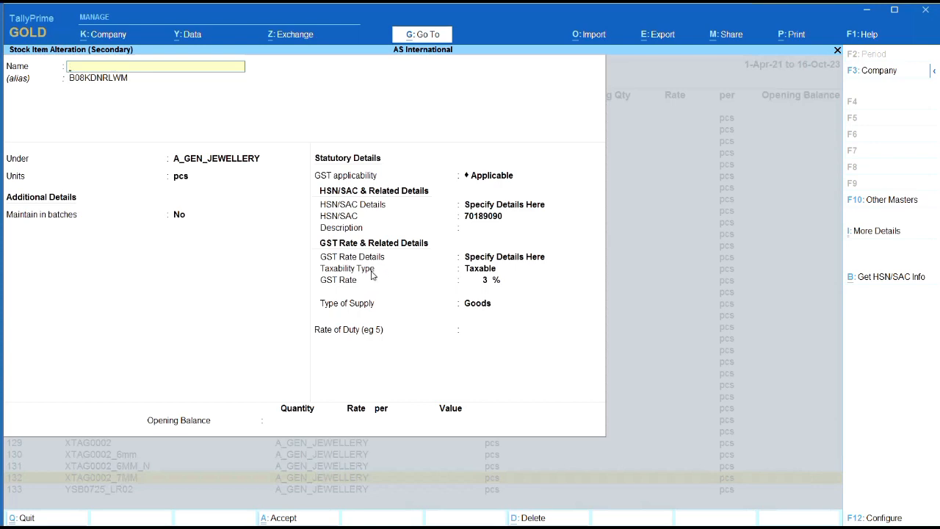
{"action": "key", "text": "Escape"}
{"action": "key", "text": "y"}
{"action": "key", "text": "Escape"}
{"action": "key", "text": "Escape"}
{"action": "key", "text": "Escape"}
{"action": "key", "text": "Escape"}
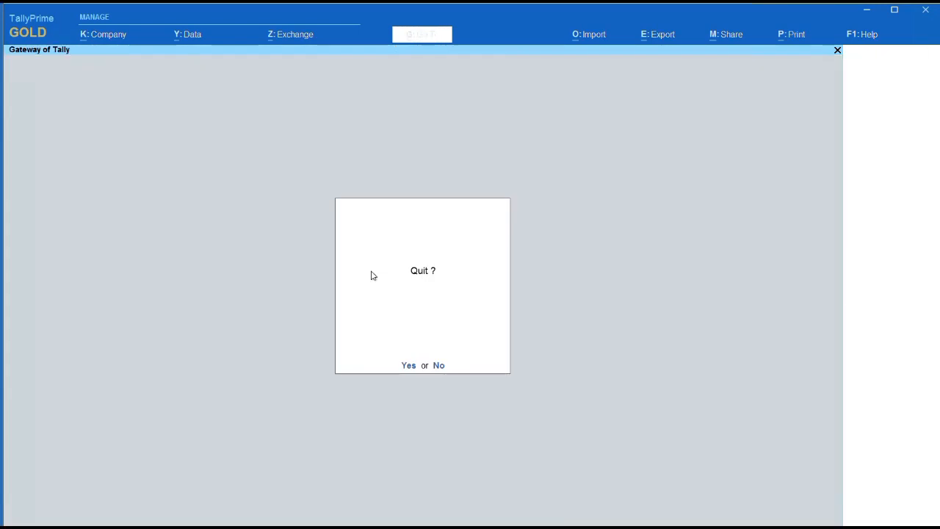